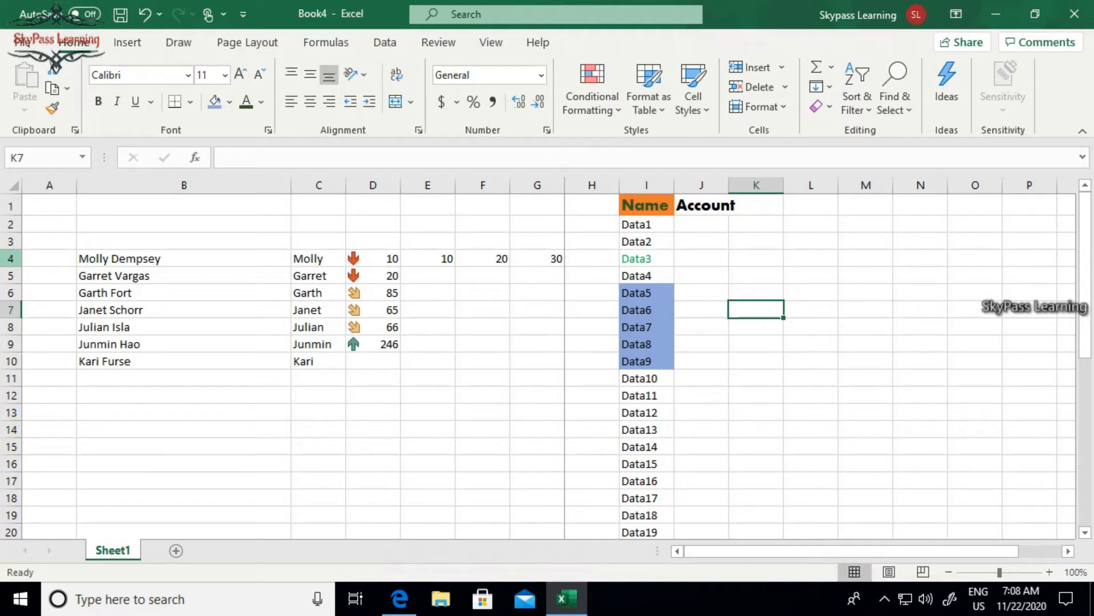
Widen column B and set its column width to 50
{"action": "left_click", "coordinate": [183, 224]}
{"action": "left_click", "coordinate": [183, 258]}
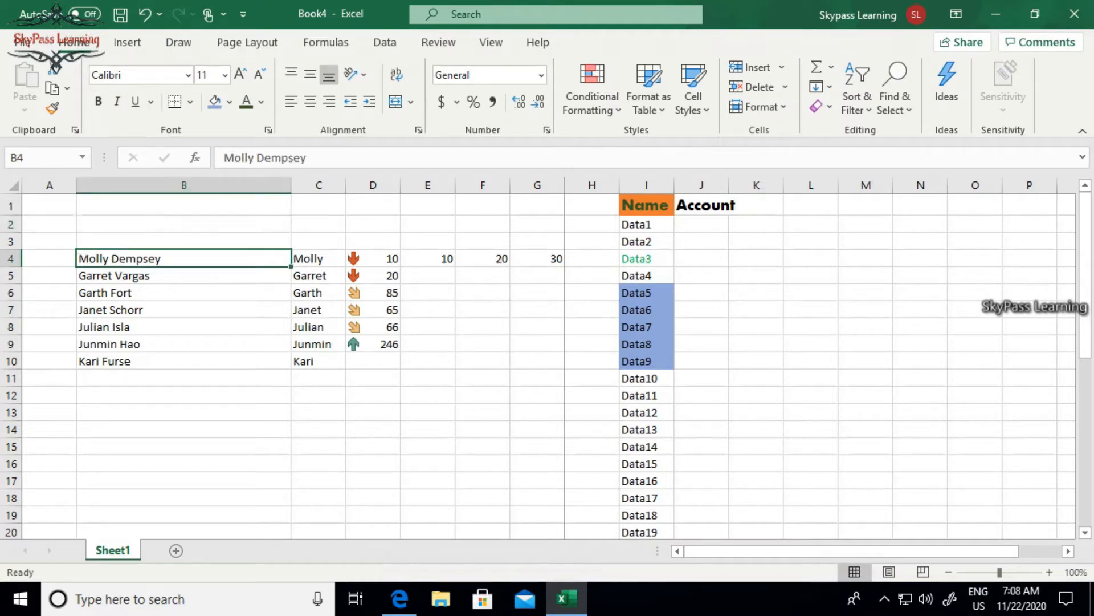
{"action": "left_click_drag", "start_coordinate": [291, 185], "coordinate": [321, 185]}
{"action": "left_click", "coordinate": [252, 185]}
{"action": "right_click", "coordinate": [252, 185]}
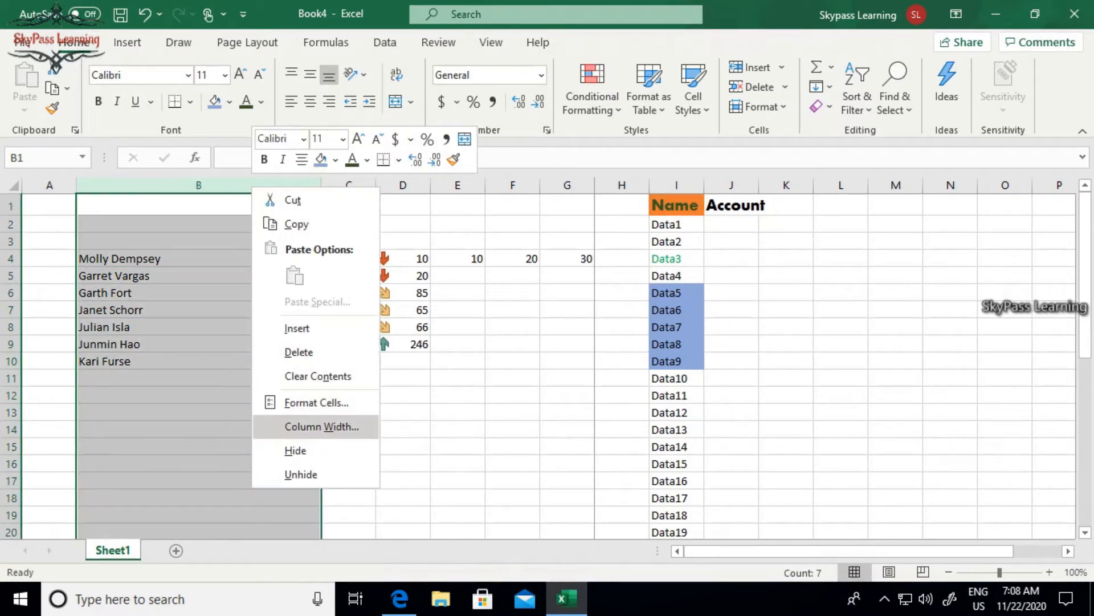
{"action": "left_click", "coordinate": [322, 427]}
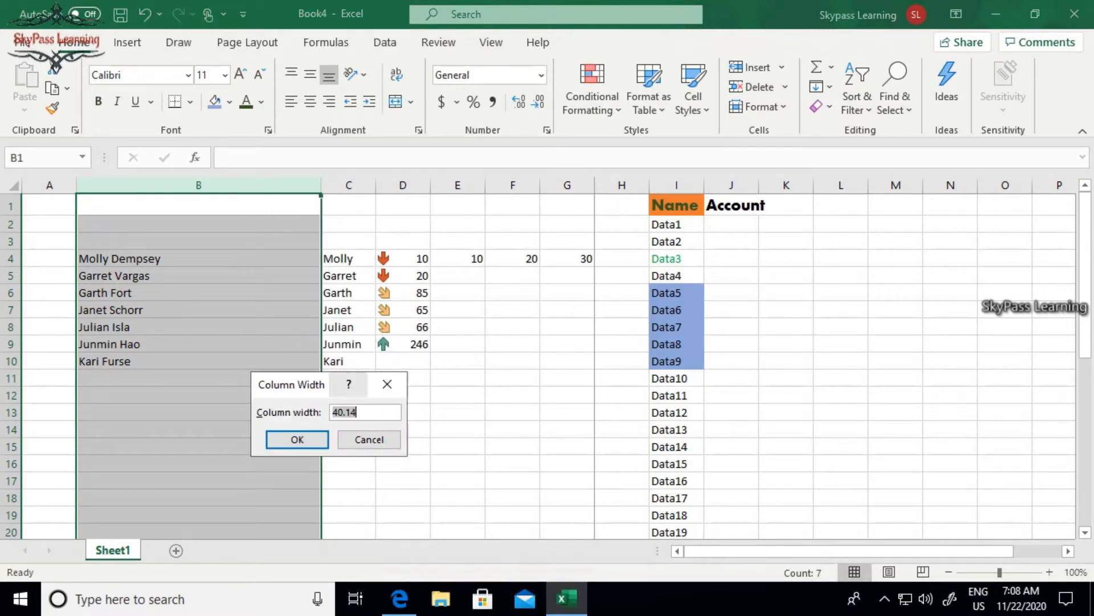
{"action": "type", "text": "50"}
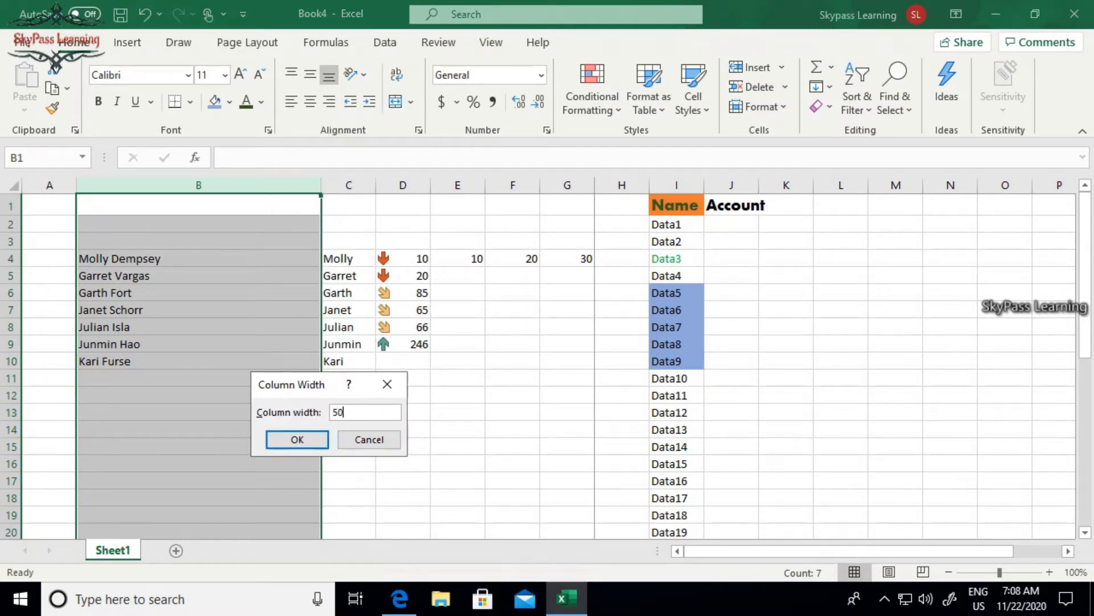
{"action": "key", "text": "Return"}
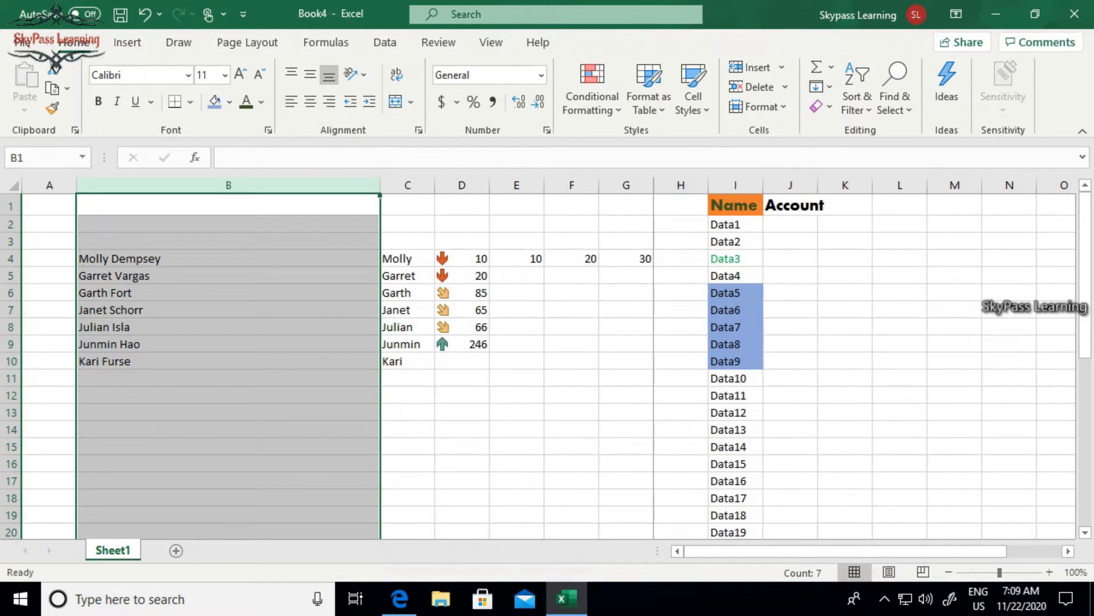
Set the column width of columns B through D to 25
{"action": "left_click", "coordinate": [228, 378]}
{"action": "left_click_drag", "start_coordinate": [228, 184], "coordinate": [462, 185]}
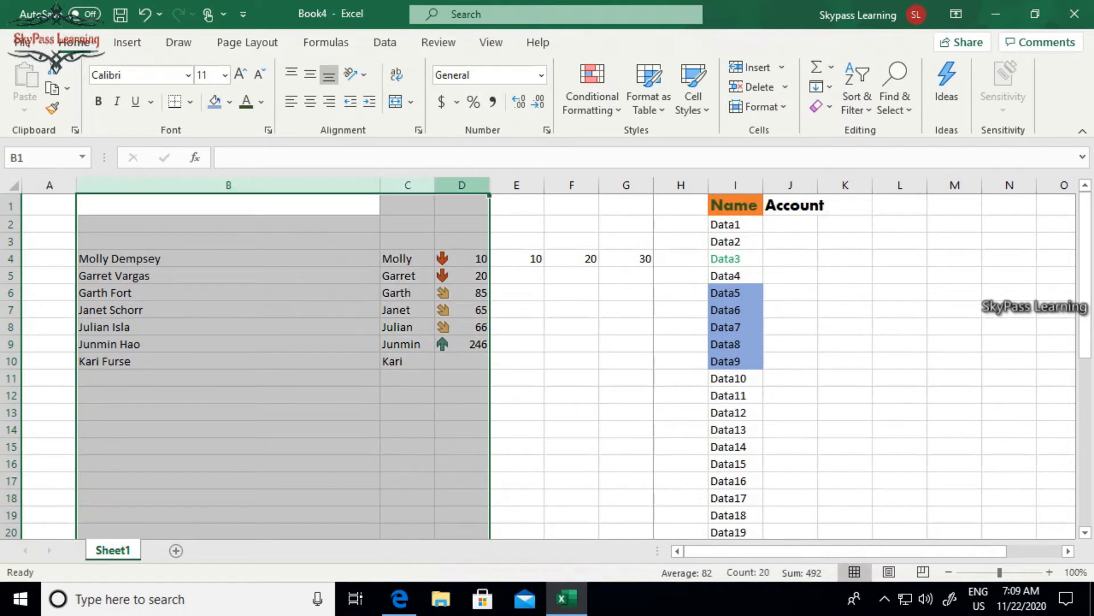
{"action": "right_click", "coordinate": [456, 186]}
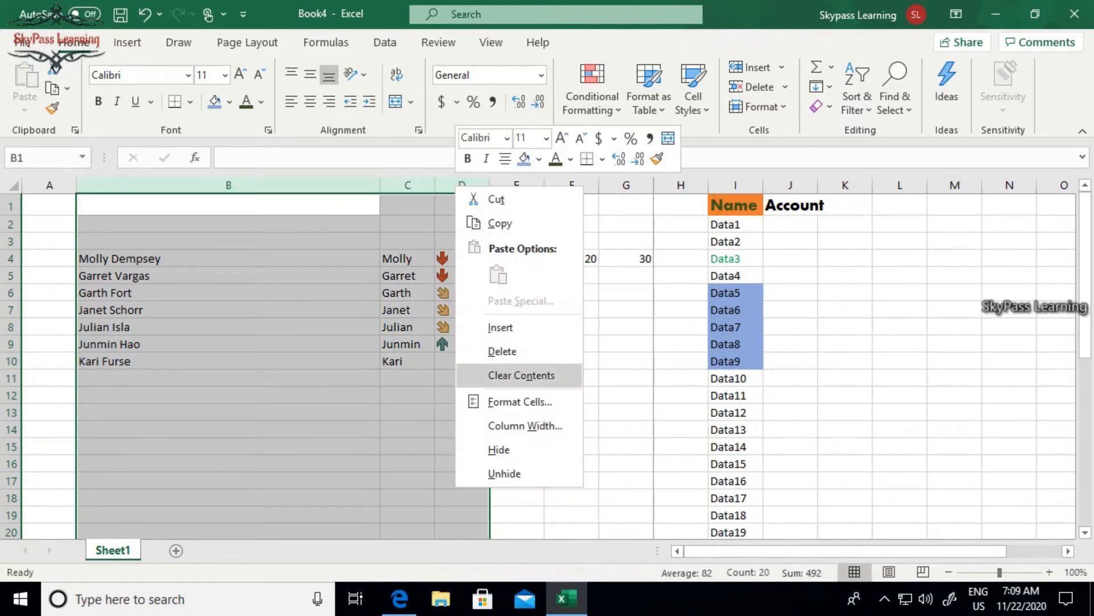
{"action": "left_click", "coordinate": [525, 426]}
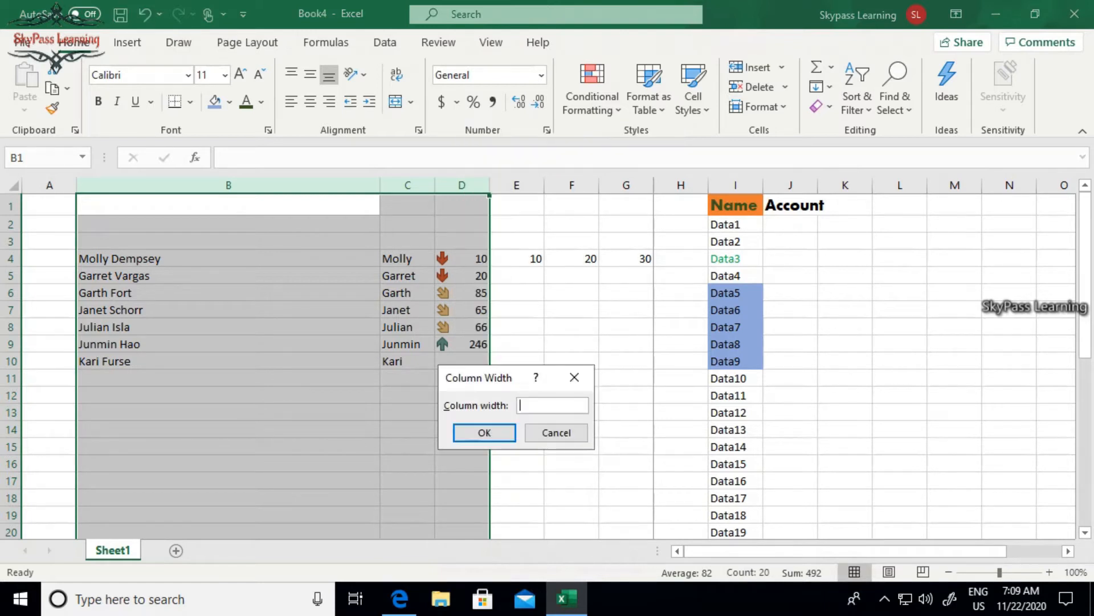
{"action": "type", "text": "25"}
{"action": "key", "text": "Return"}
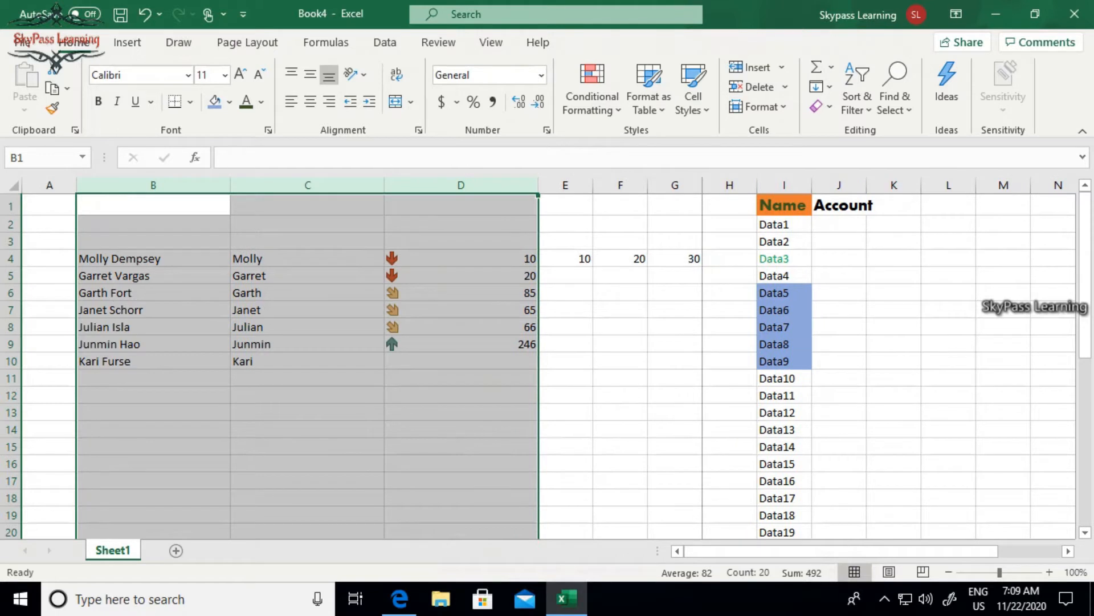
Enlarge row 4 freehand to about twice the default height and select rows 4 through 6
{"action": "left_click", "coordinate": [142, 259]}
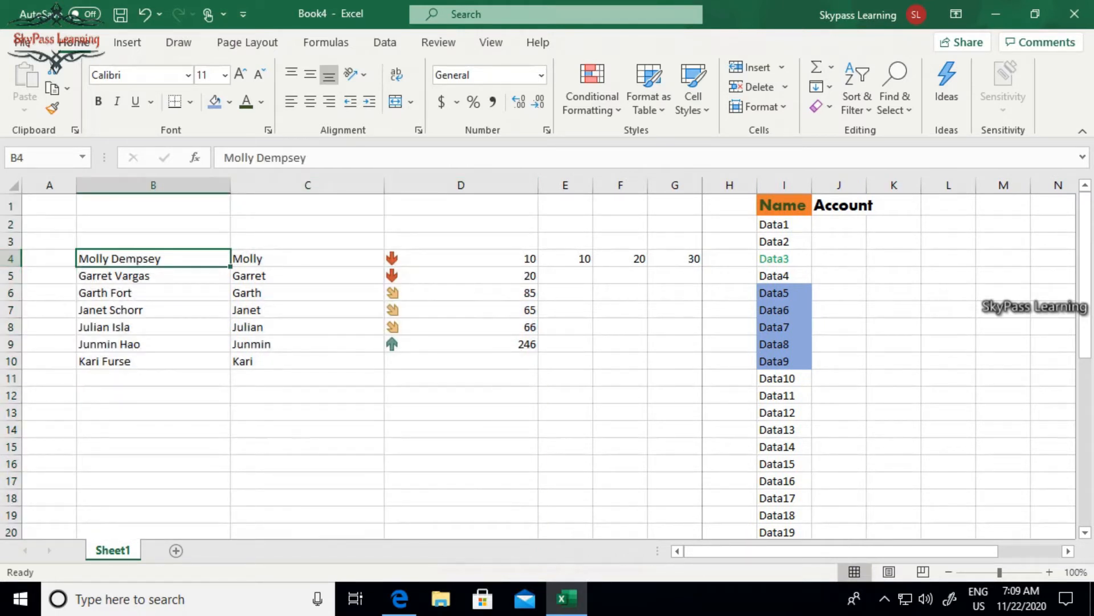
{"action": "left_click_drag", "start_coordinate": [11, 266], "coordinate": [10, 286]}
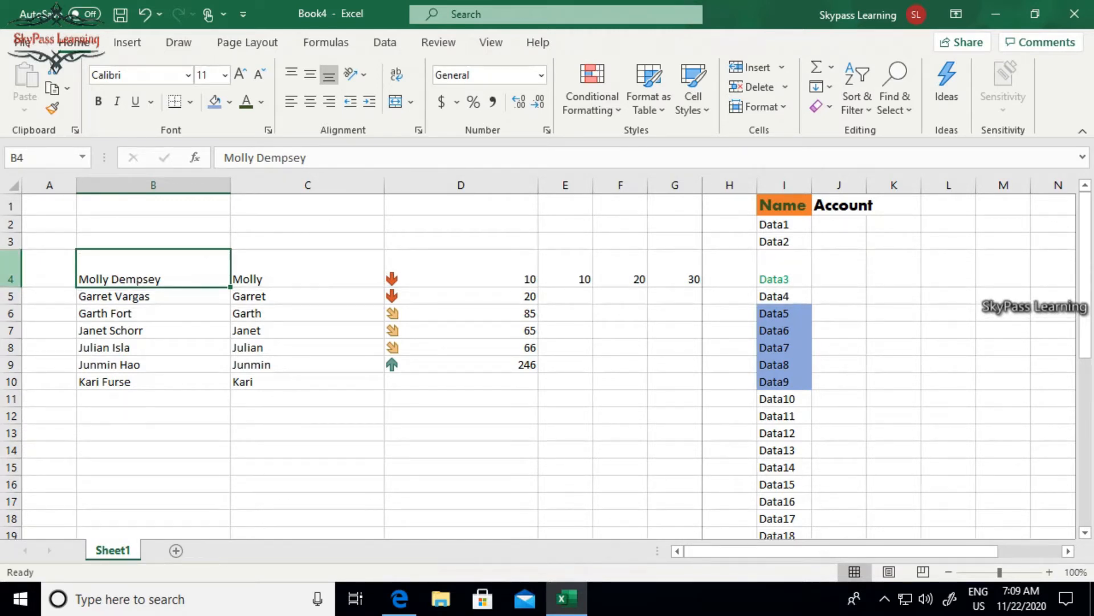
{"action": "left_click", "coordinate": [10, 273]}
{"action": "left_click_drag", "start_coordinate": [10, 274], "coordinate": [11, 314]}
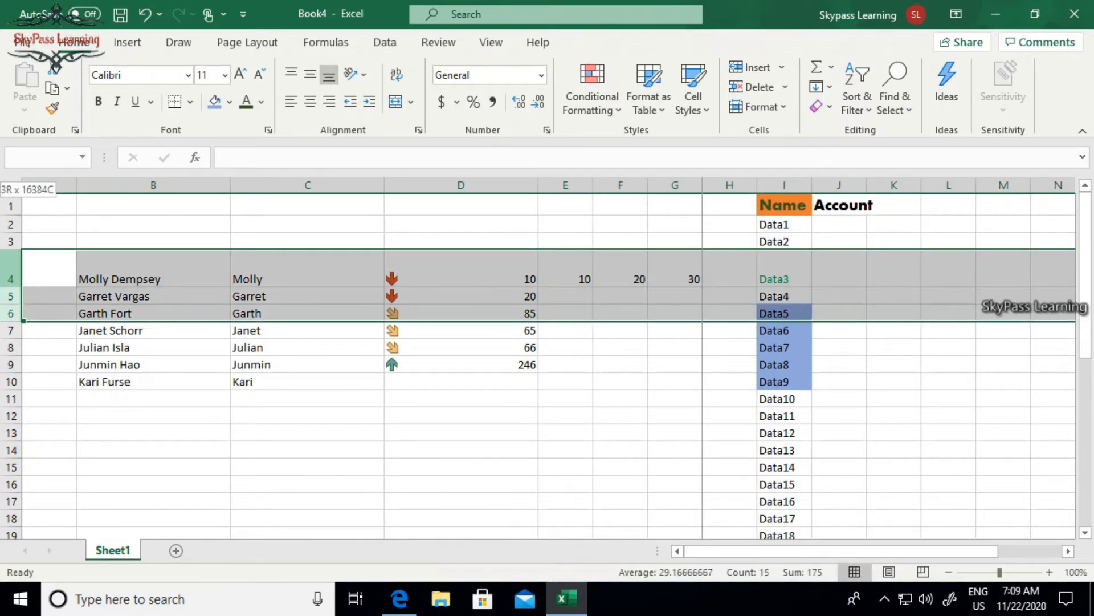
{"action": "left_click_drag", "start_coordinate": [11, 314], "coordinate": [11, 314]}
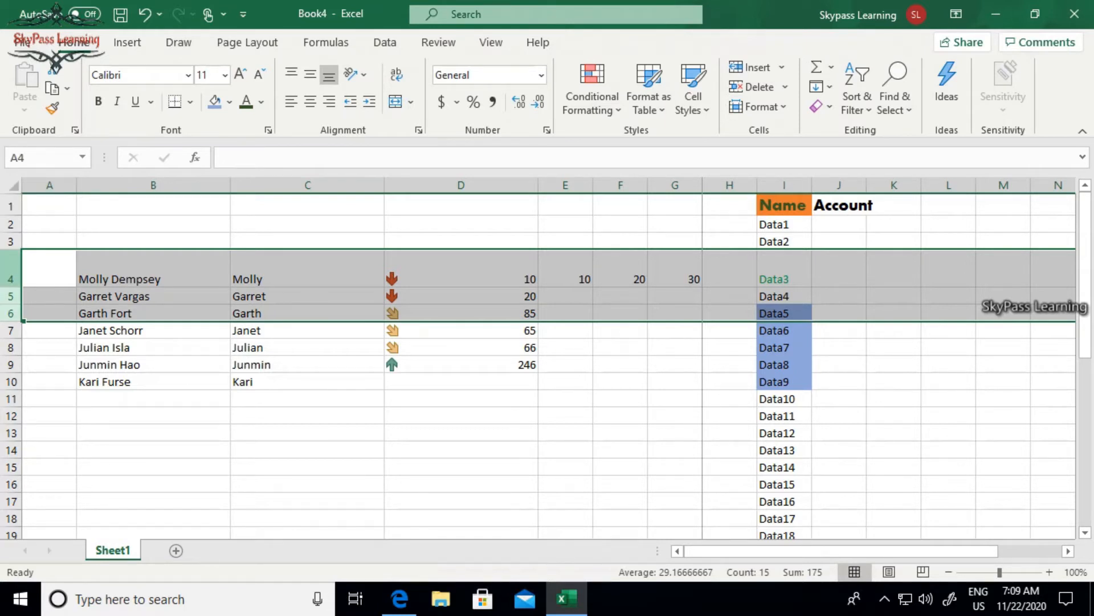
{"action": "right_click", "coordinate": [13, 269]}
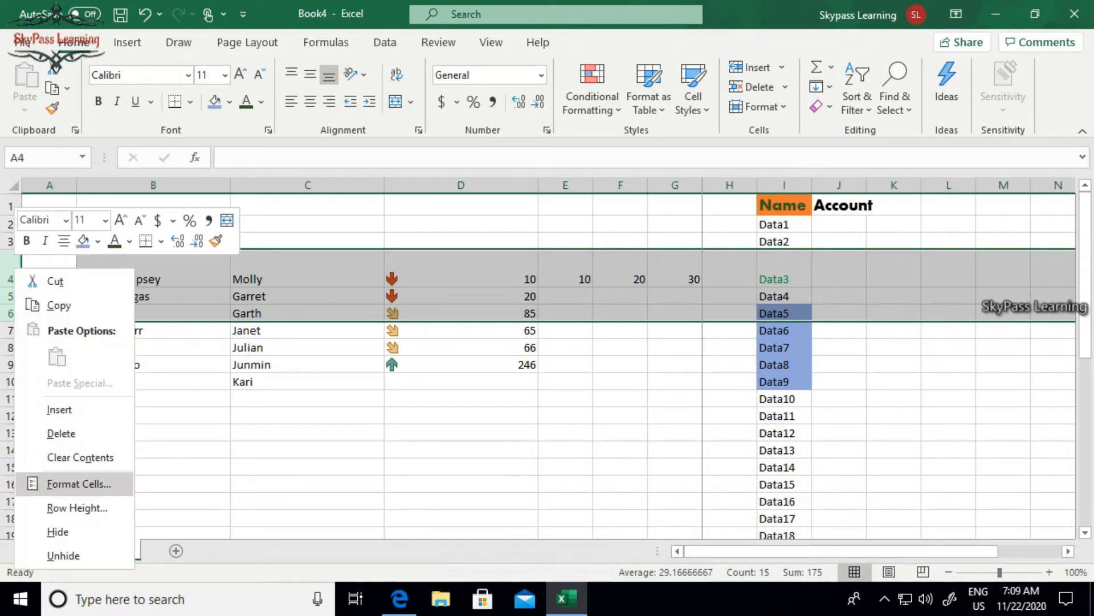
{"action": "left_click", "coordinate": [78, 483]}
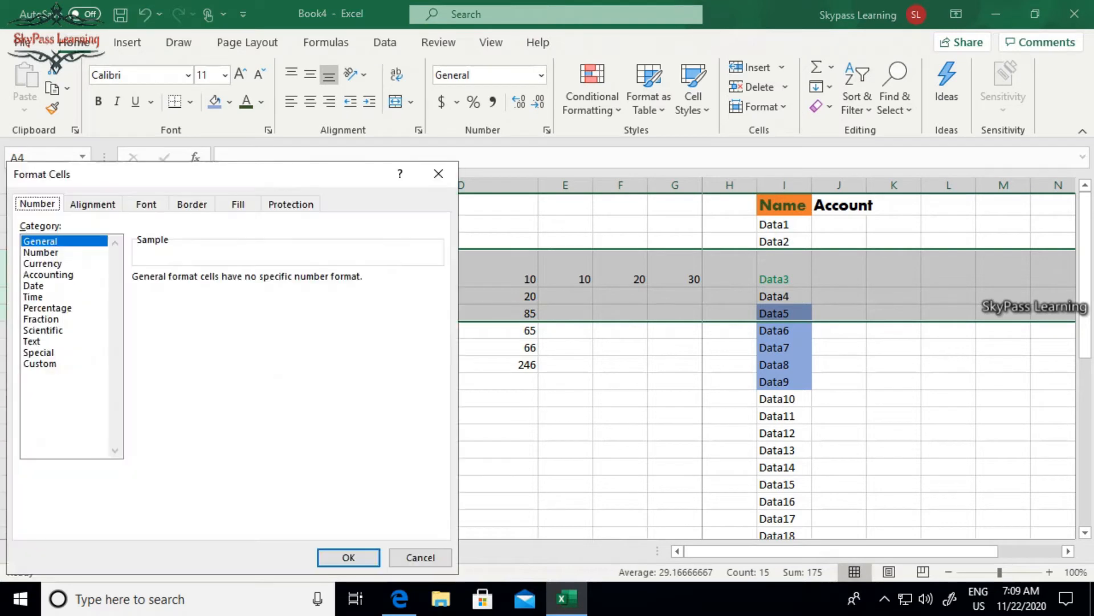
{"action": "left_click", "coordinate": [420, 558]}
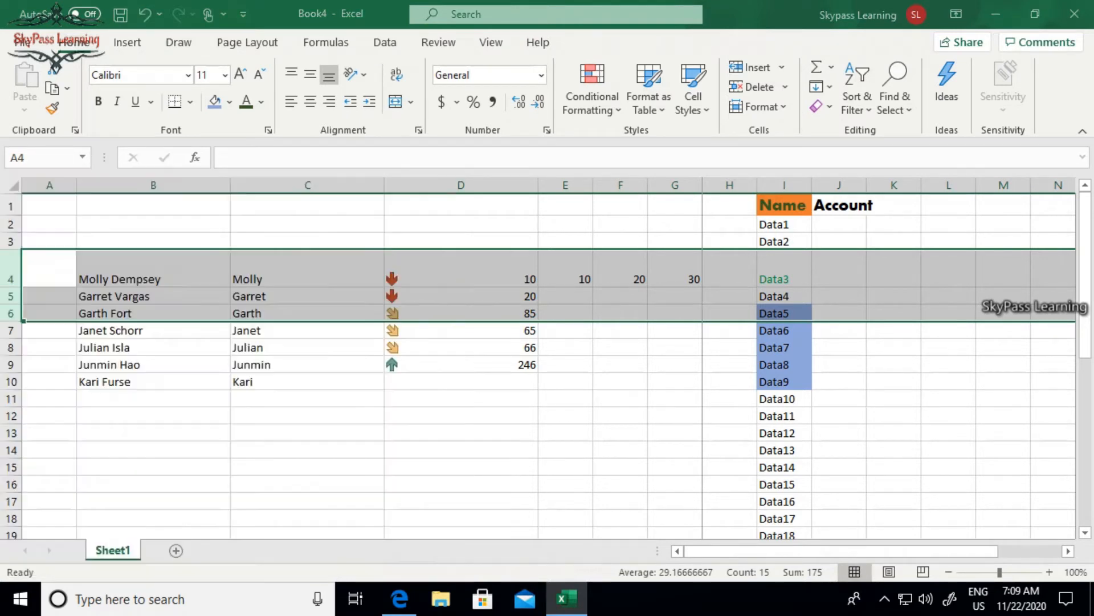
Give rows 4 through 6 one uniform row height slightly taller than the default
{"action": "right_click", "coordinate": [17, 272]}
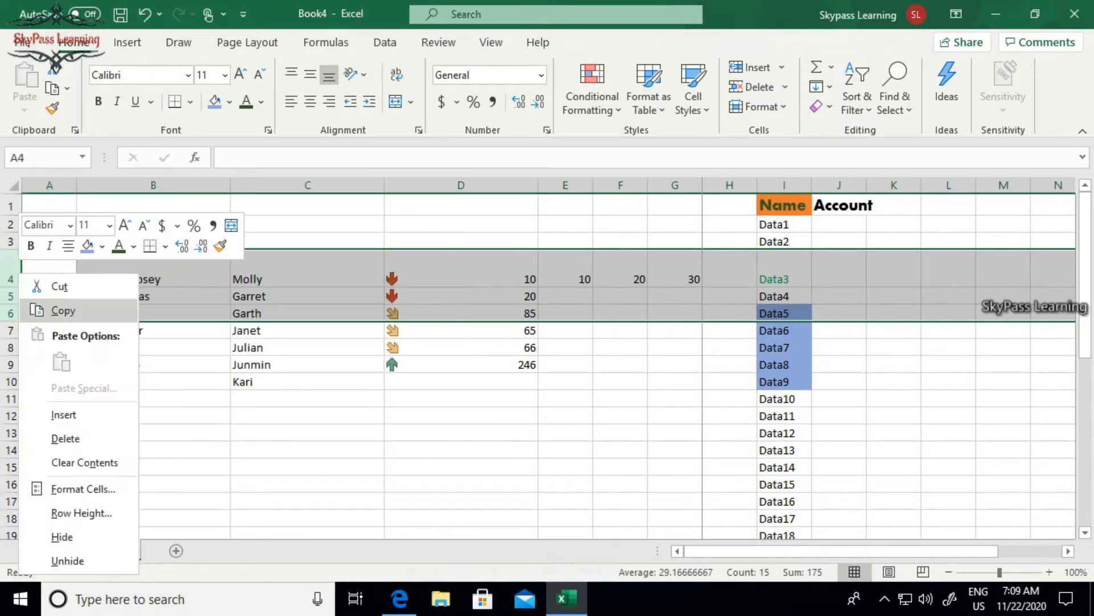
{"action": "left_click", "coordinate": [81, 512]}
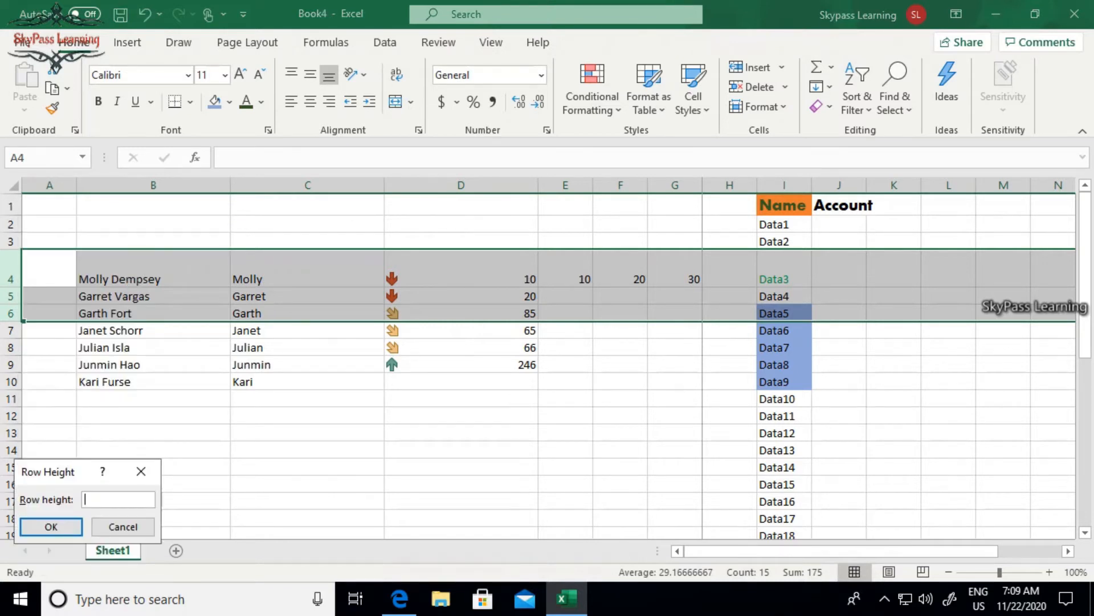
{"action": "type", "text": "26"}
{"action": "key", "text": "BackSpace"}
{"action": "key", "text": "BackSpace"}
{"action": "type", "text": "26"}
{"action": "key", "text": "Return"}
{"action": "left_click", "coordinate": [307, 394]}
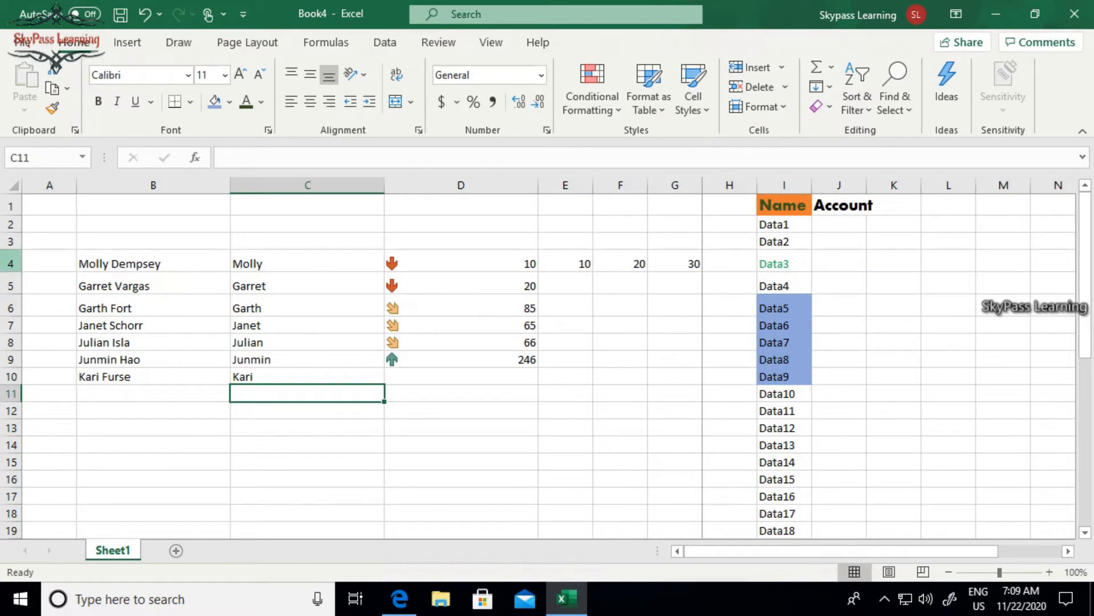
Set the row height of rows 4 through 6 to 25
{"action": "left_click_drag", "start_coordinate": [10, 264], "coordinate": [10, 308]}
{"action": "right_click", "coordinate": [11, 308]}
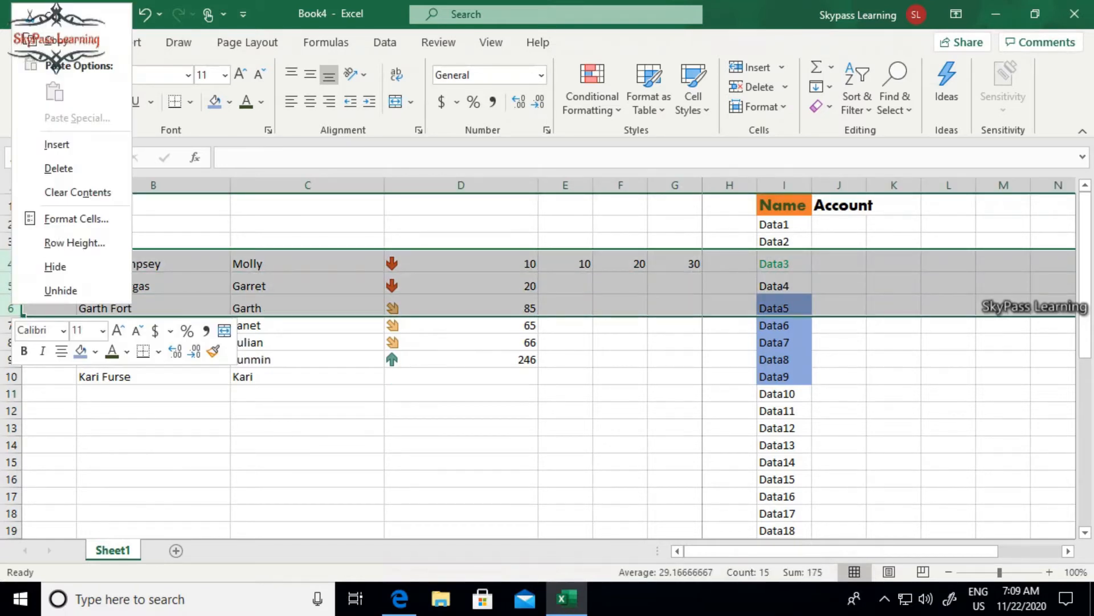
{"action": "left_click", "coordinate": [75, 242]}
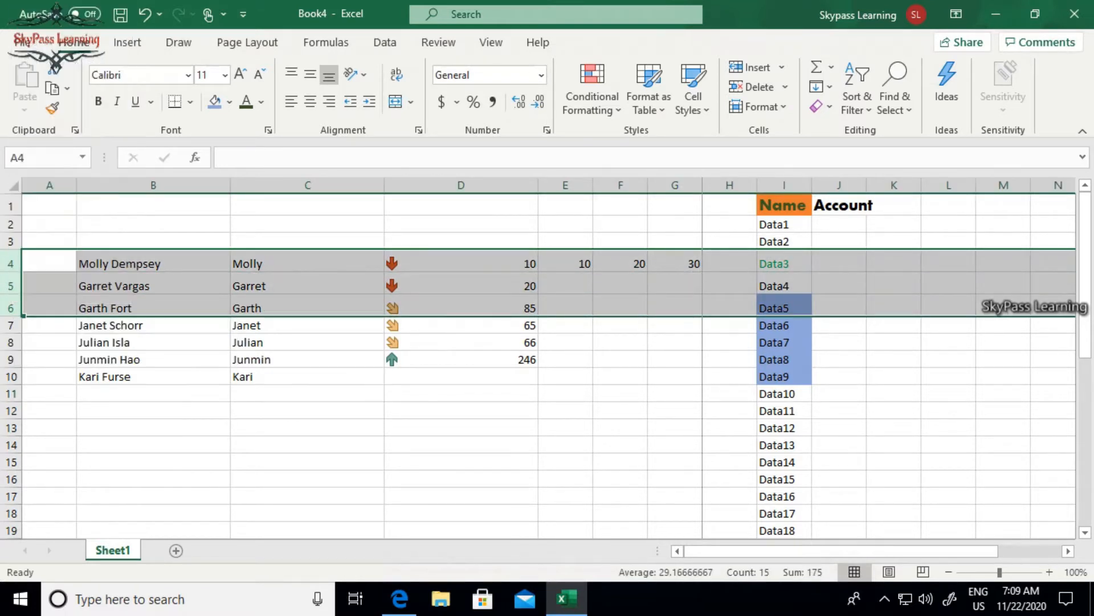
{"action": "type", "text": "25"}
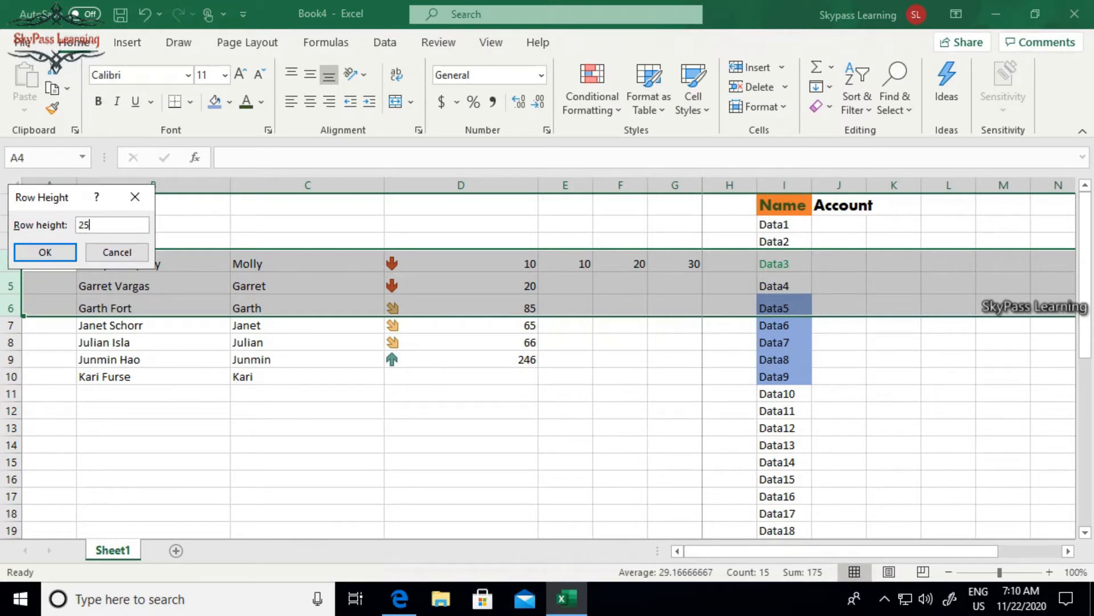
{"action": "key", "text": "Return"}
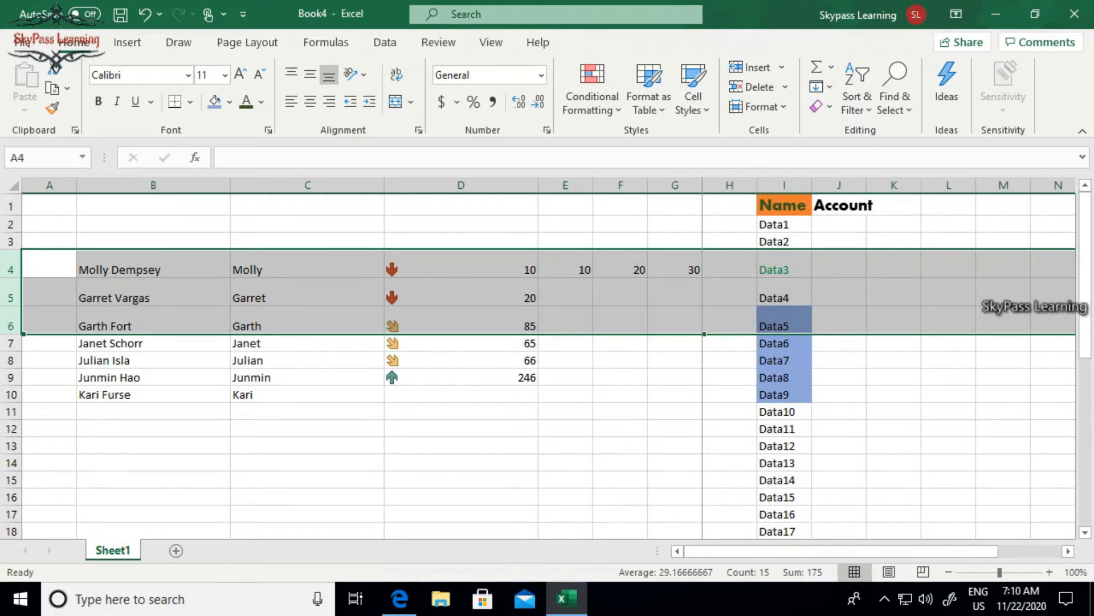
{"action": "left_click", "coordinate": [461, 428]}
Center the contents of cells B4:C4 both vertically and horizontally
{"action": "left_click", "coordinate": [153, 264]}
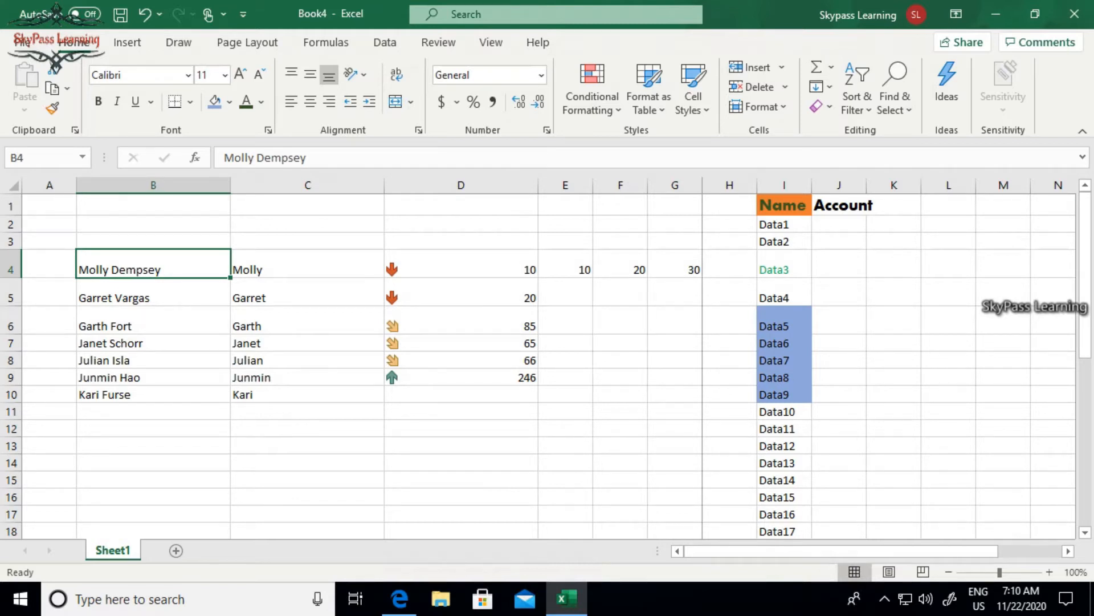
{"action": "key", "text": "shift+Right"}
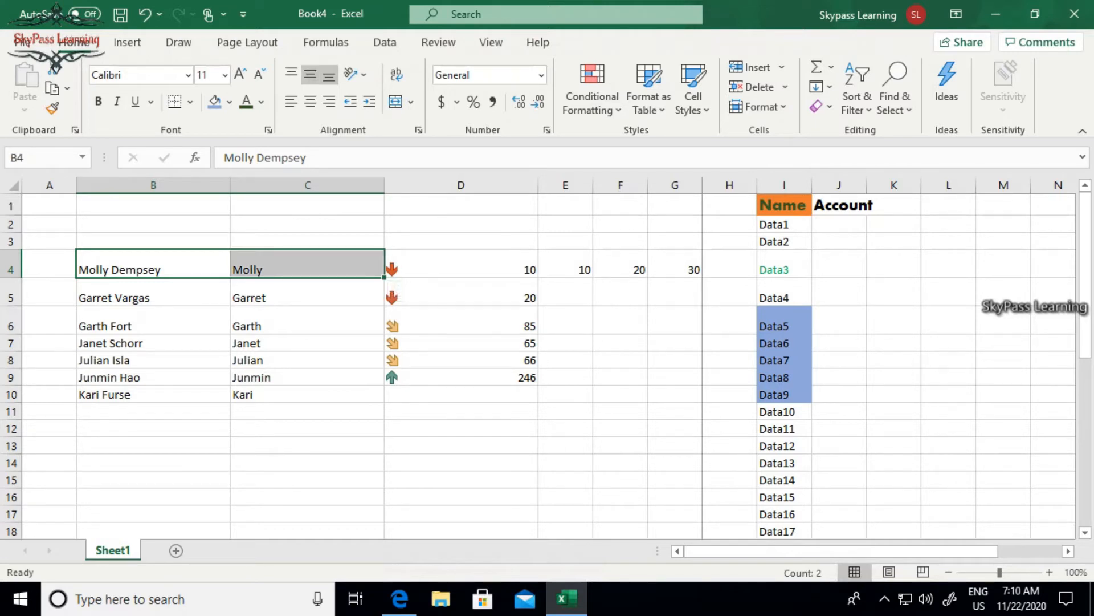
{"action": "left_click", "coordinate": [310, 74]}
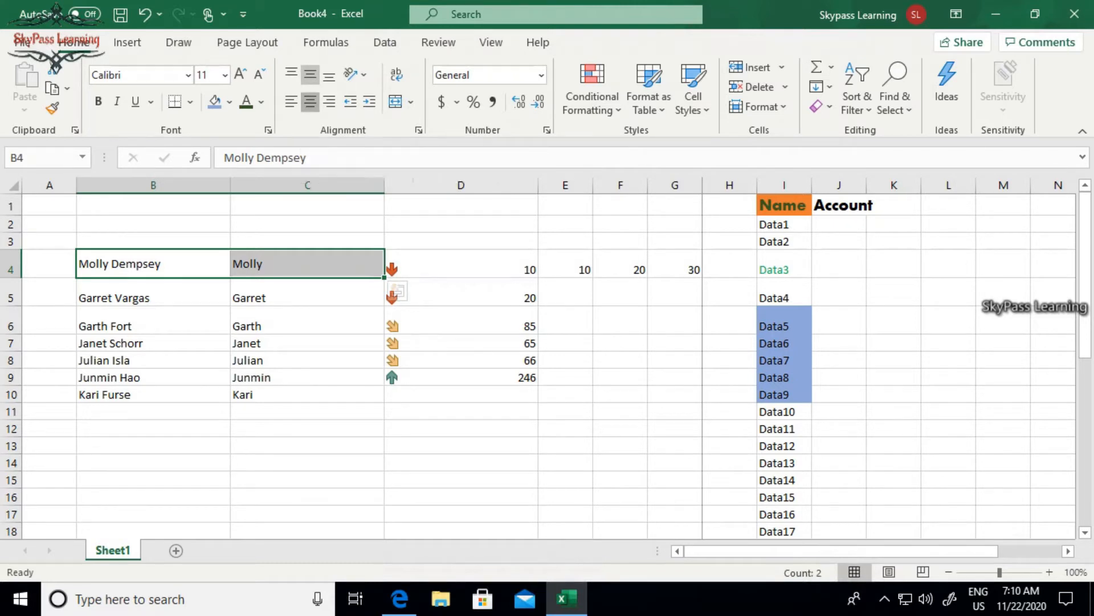
{"action": "left_click", "coordinate": [310, 102]}
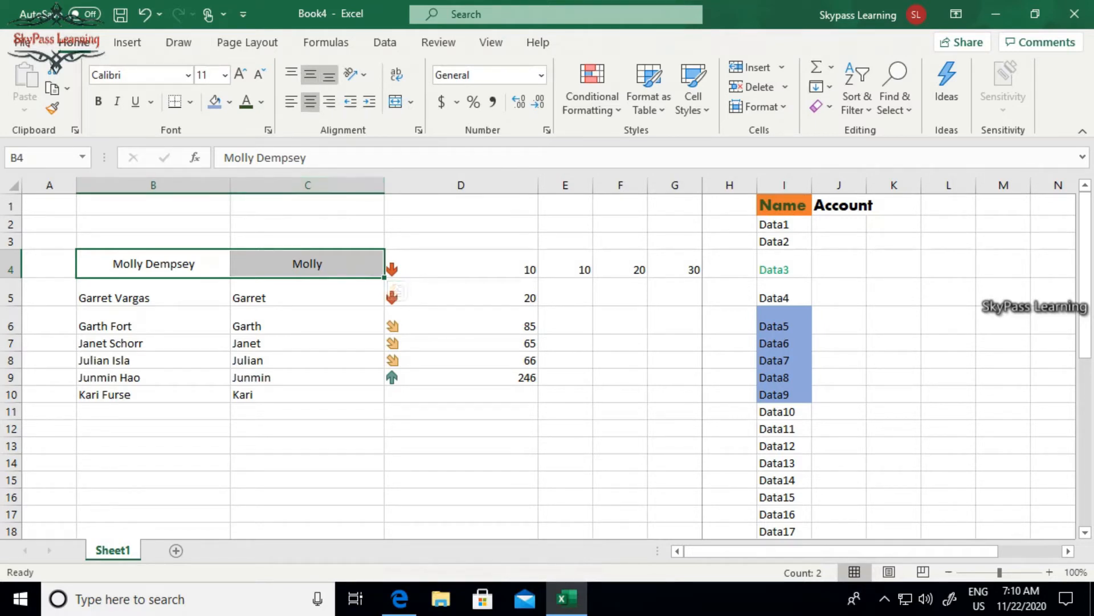
Try top and left alignment on cells B4:C4, ending with bottom and right alignment
{"action": "left_click", "coordinate": [291, 74]}
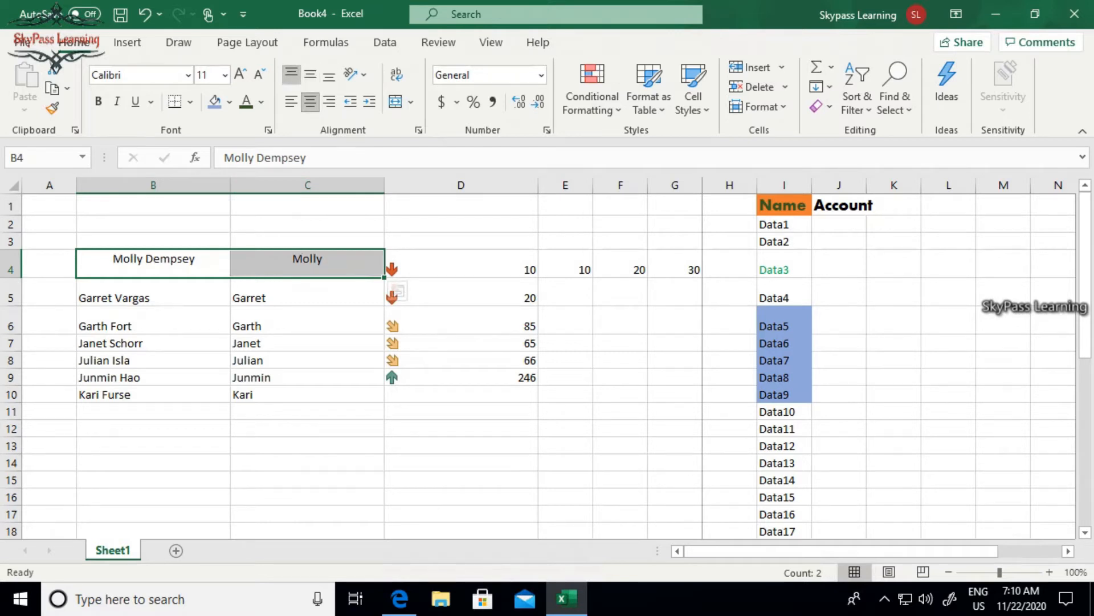
{"action": "left_click", "coordinate": [329, 75]}
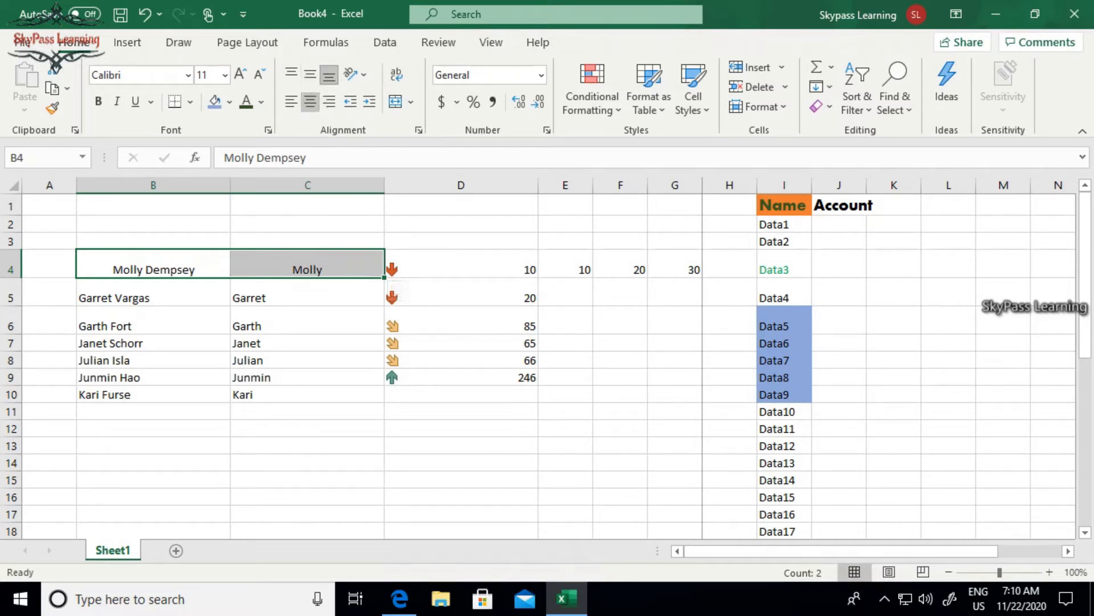
{"action": "left_click", "coordinate": [291, 101]}
{"action": "left_click", "coordinate": [329, 102]}
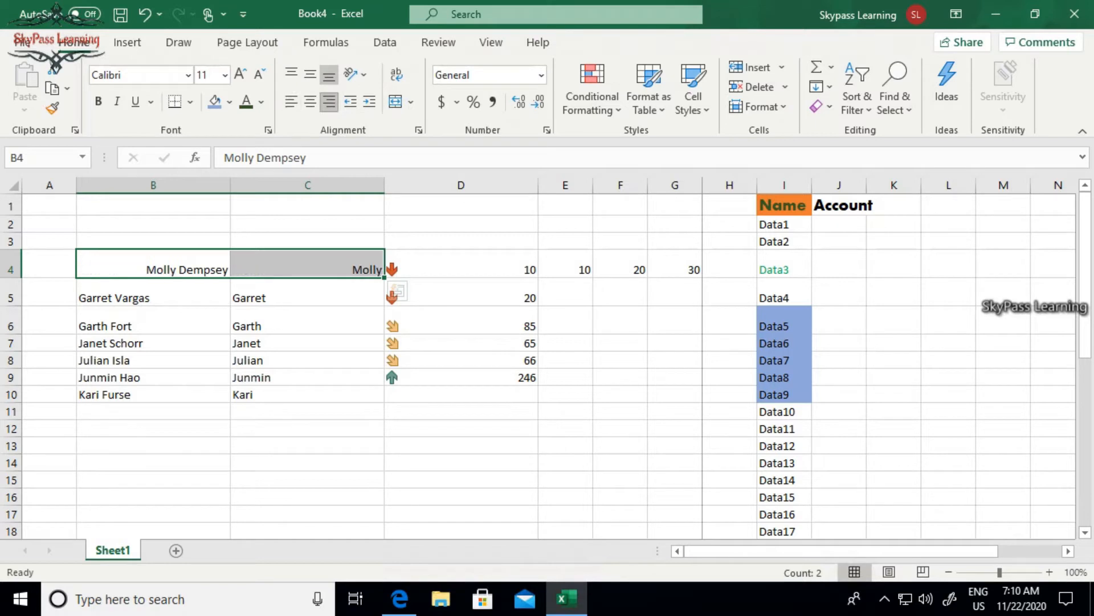
Apply thick outside borders around the cell range B5:C10
{"action": "left_click", "coordinate": [307, 343]}
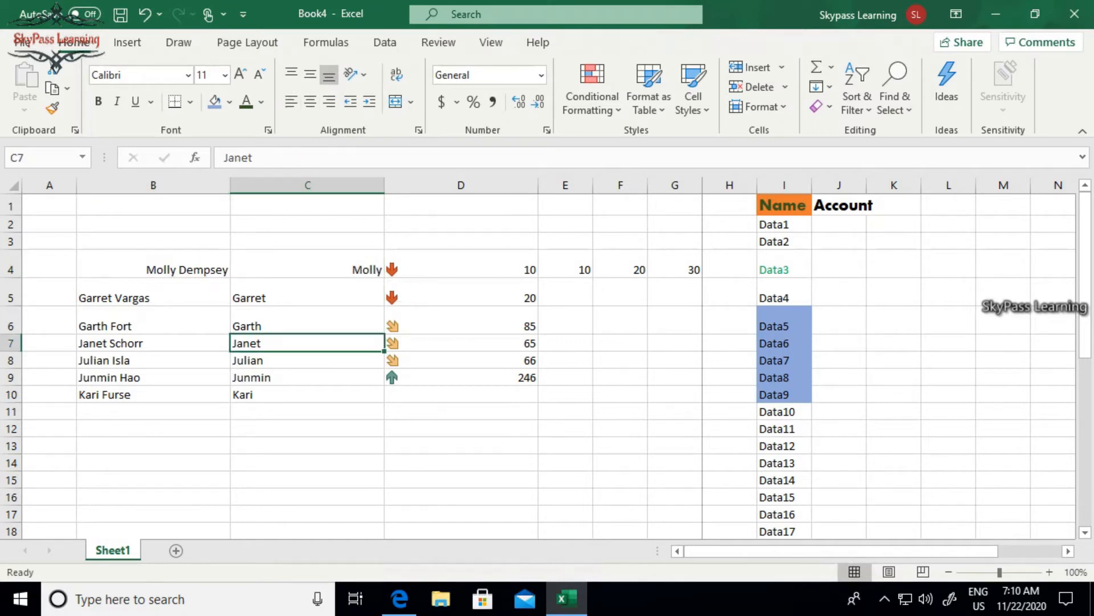
{"action": "left_click_drag", "start_coordinate": [114, 297], "coordinate": [308, 395]}
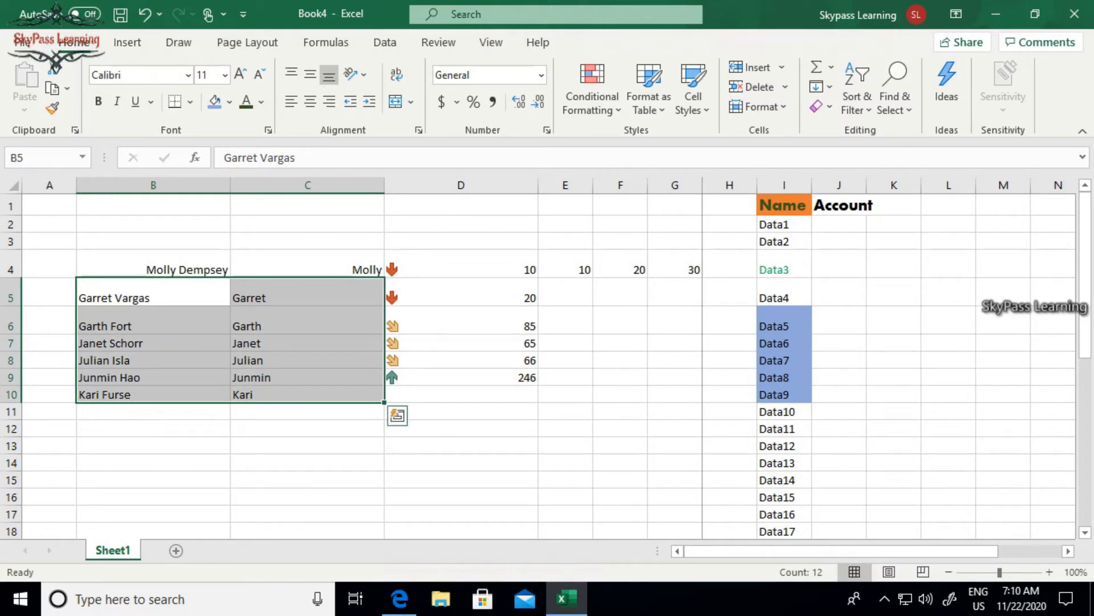
{"action": "left_click", "coordinate": [190, 102]}
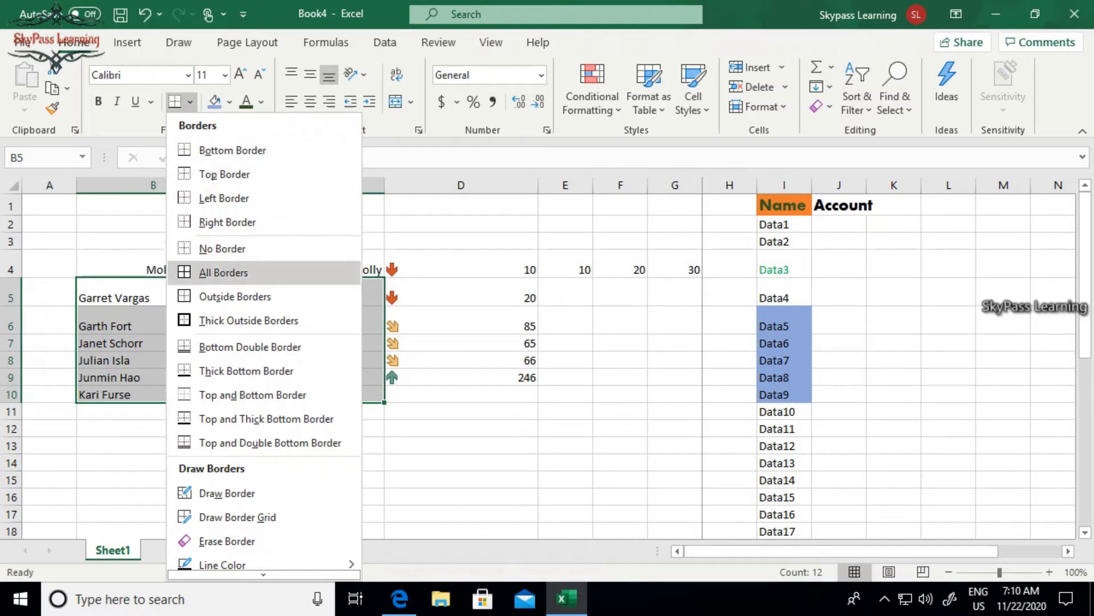
{"action": "left_click", "coordinate": [249, 320]}
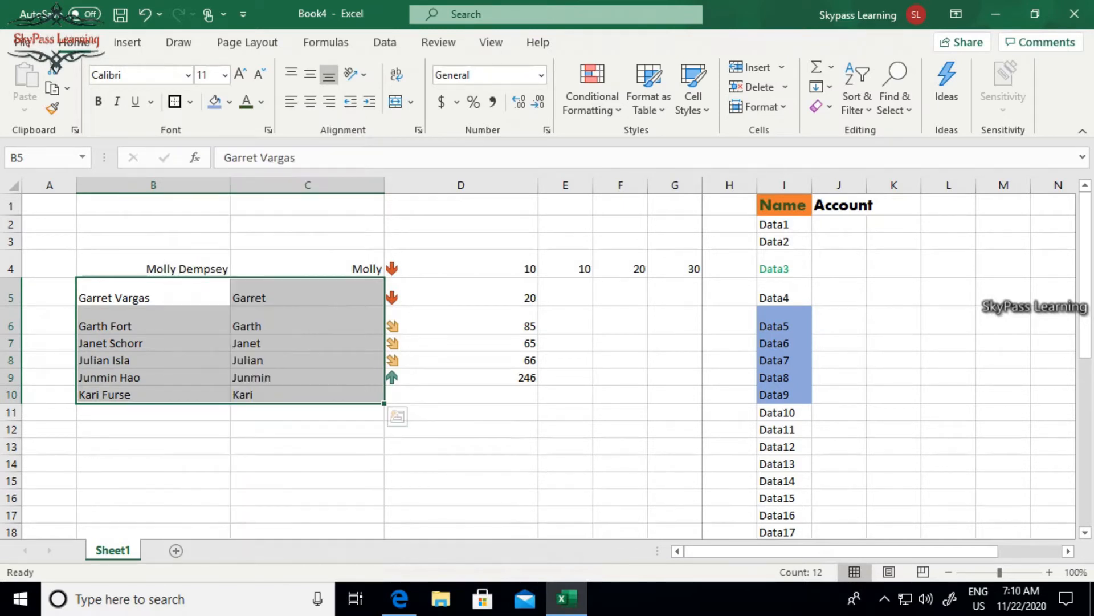
{"action": "left_click", "coordinate": [460, 481]}
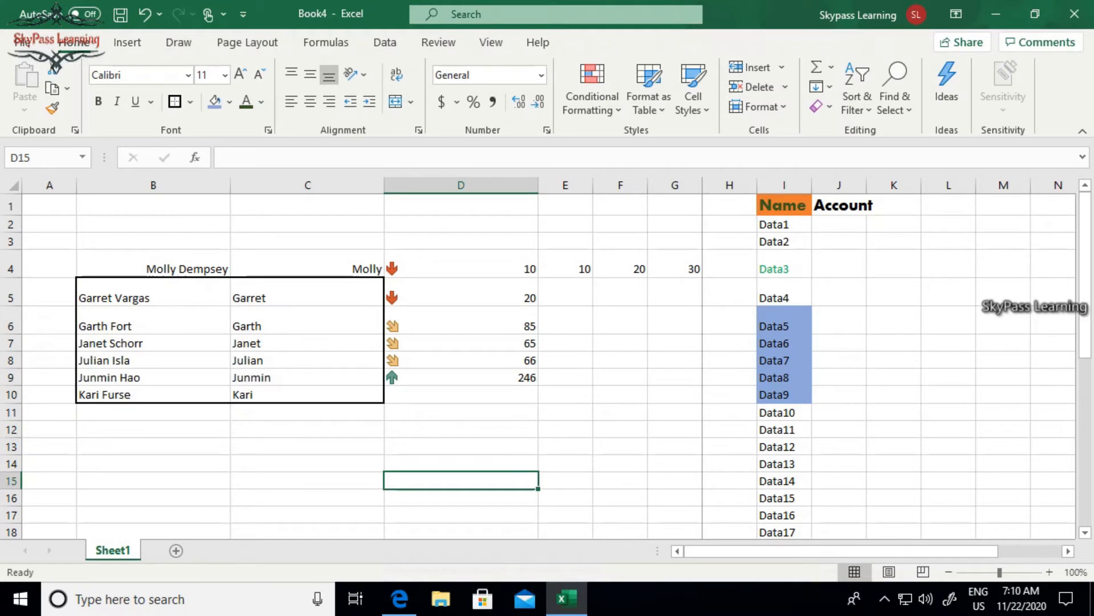
Apply all borders to the cell range B5:C11
{"action": "left_click_drag", "start_coordinate": [114, 298], "coordinate": [308, 411]}
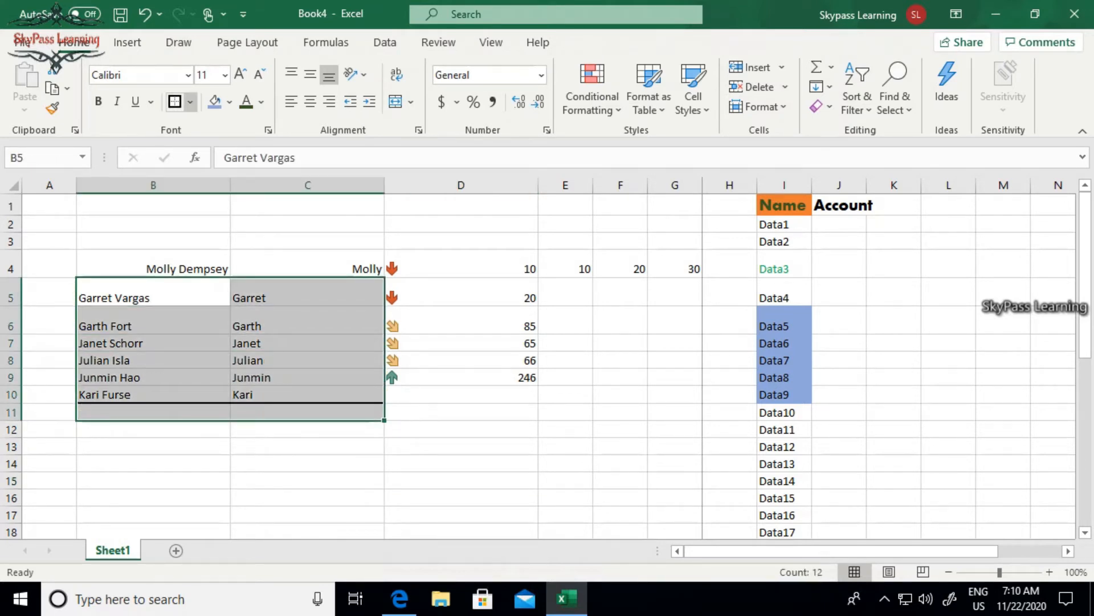
{"action": "left_click", "coordinate": [190, 101]}
{"action": "left_click", "coordinate": [224, 273]}
{"action": "left_click", "coordinate": [308, 224]}
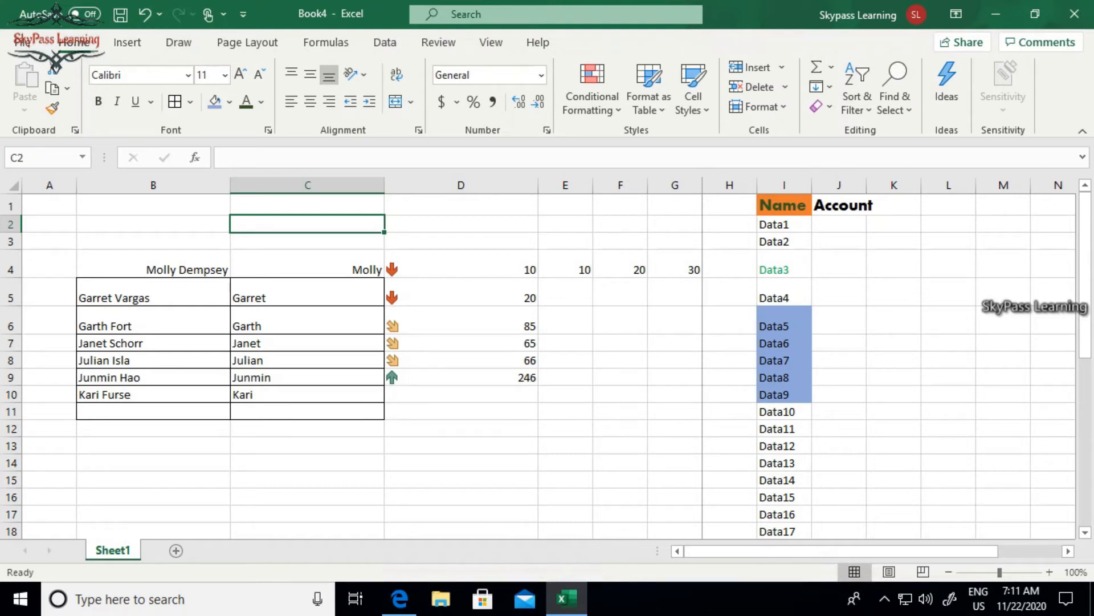
{"action": "left_click", "coordinate": [461, 446]}
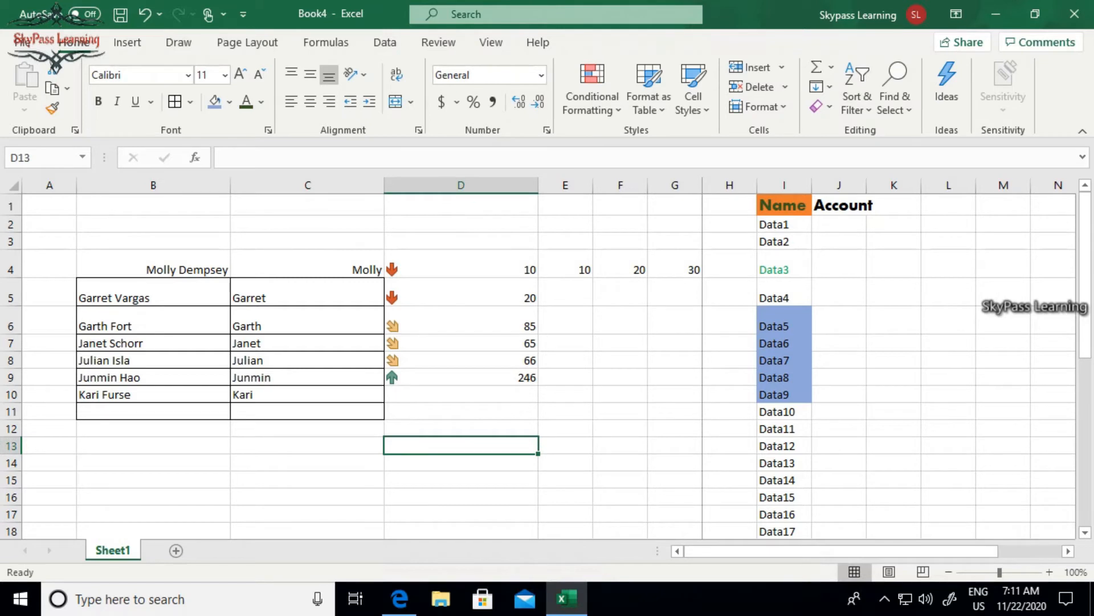
Enter the heading "List" in cell B3 above the names table
{"action": "left_click_drag", "start_coordinate": [153, 241], "coordinate": [308, 241]}
{"action": "mouse_move", "coordinate": [566, 599]}
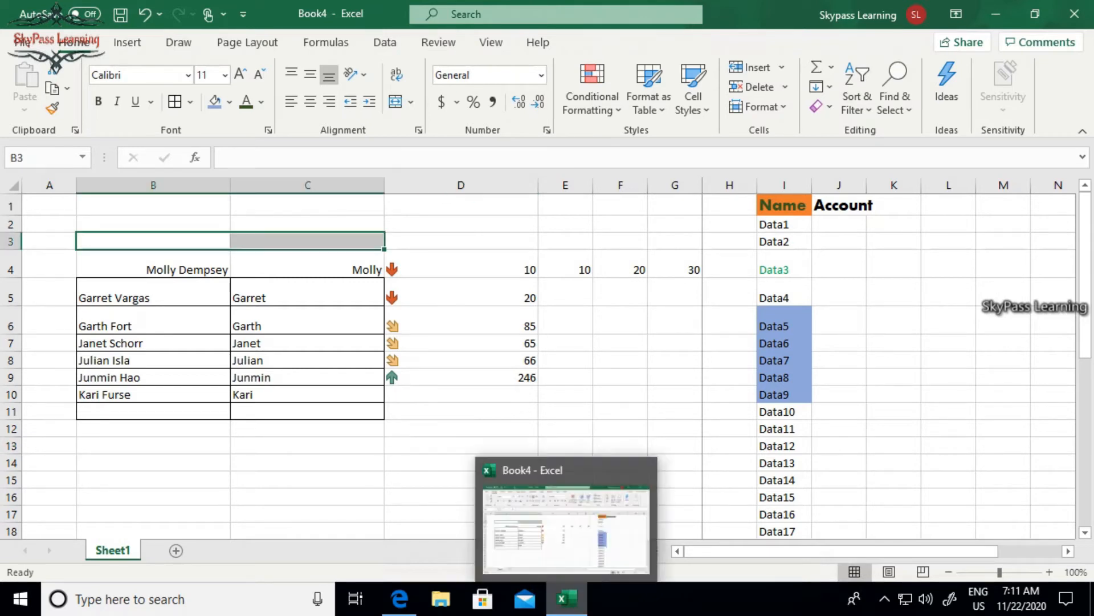
{"action": "left_click", "coordinate": [308, 394]}
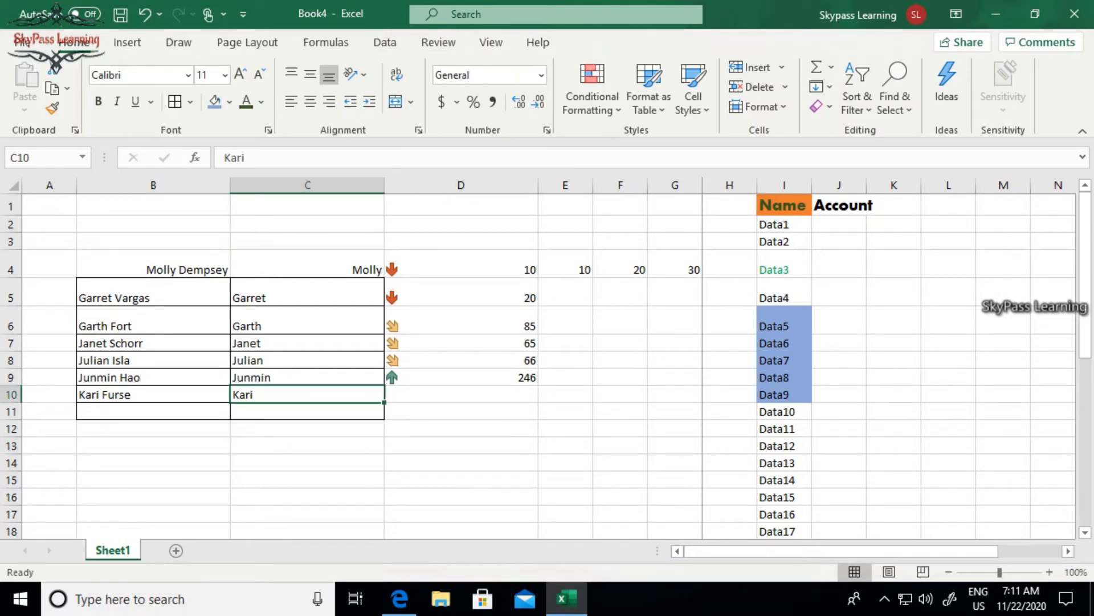
{"action": "left_click", "coordinate": [152, 241]}
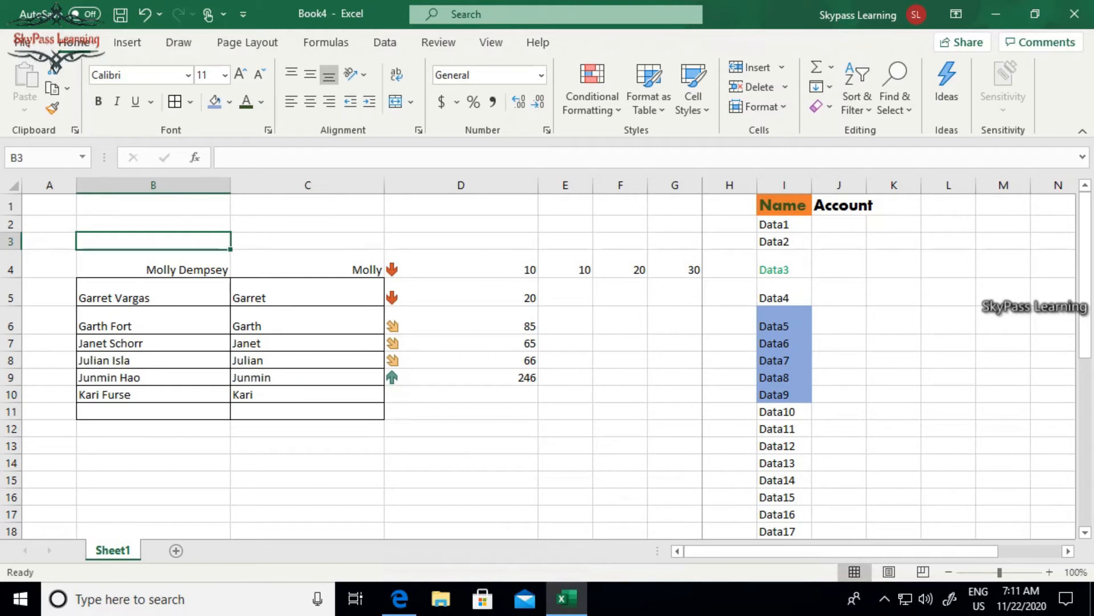
{"action": "type", "text": "List"}
{"action": "key", "text": "Return"}
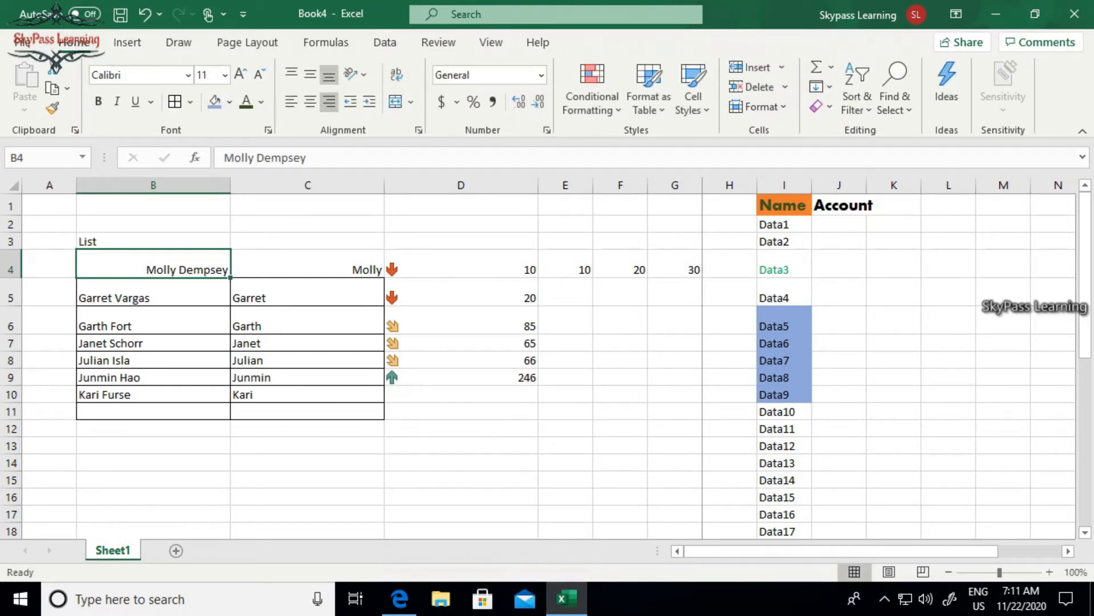
{"action": "left_click", "coordinate": [153, 241]}
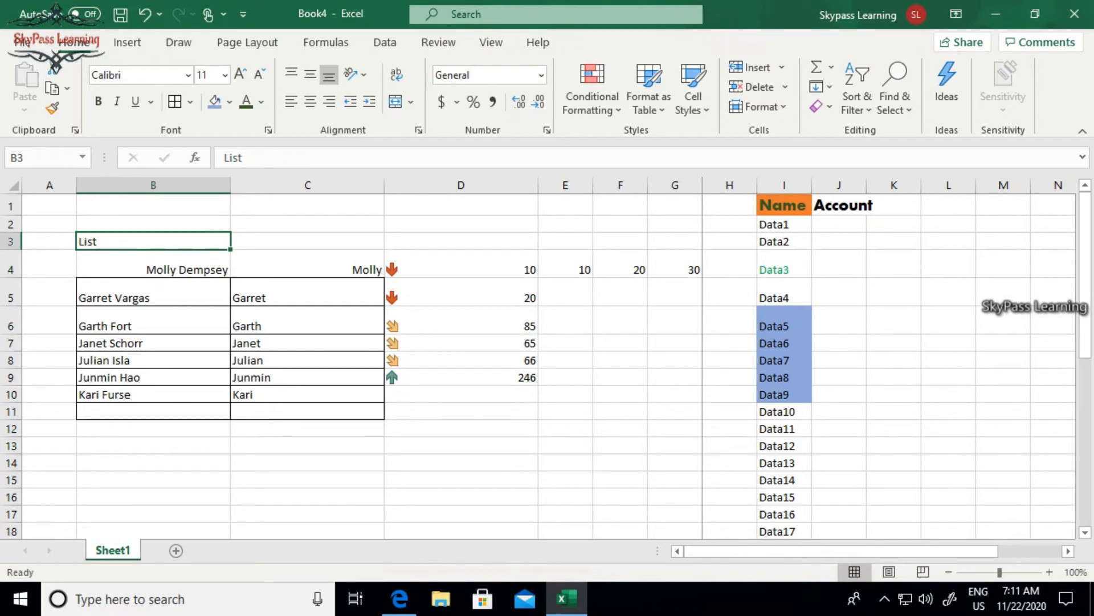
Copy the formatting of the Name header in I1 onto the List heading in B3 with Format Painter
{"action": "left_click", "coordinate": [565, 343]}
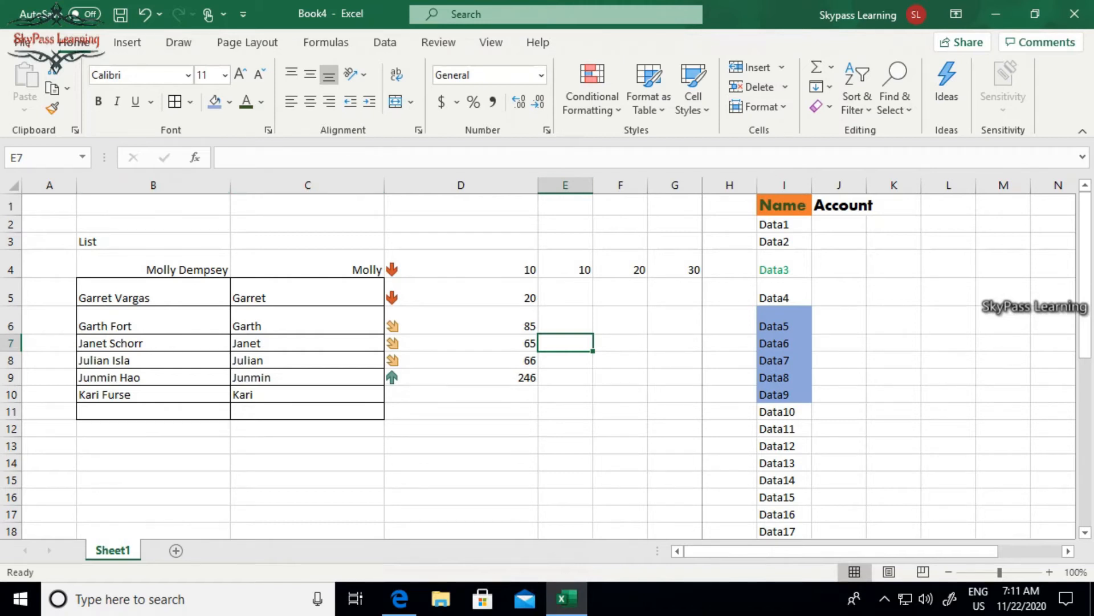
{"action": "left_click", "coordinate": [153, 241]}
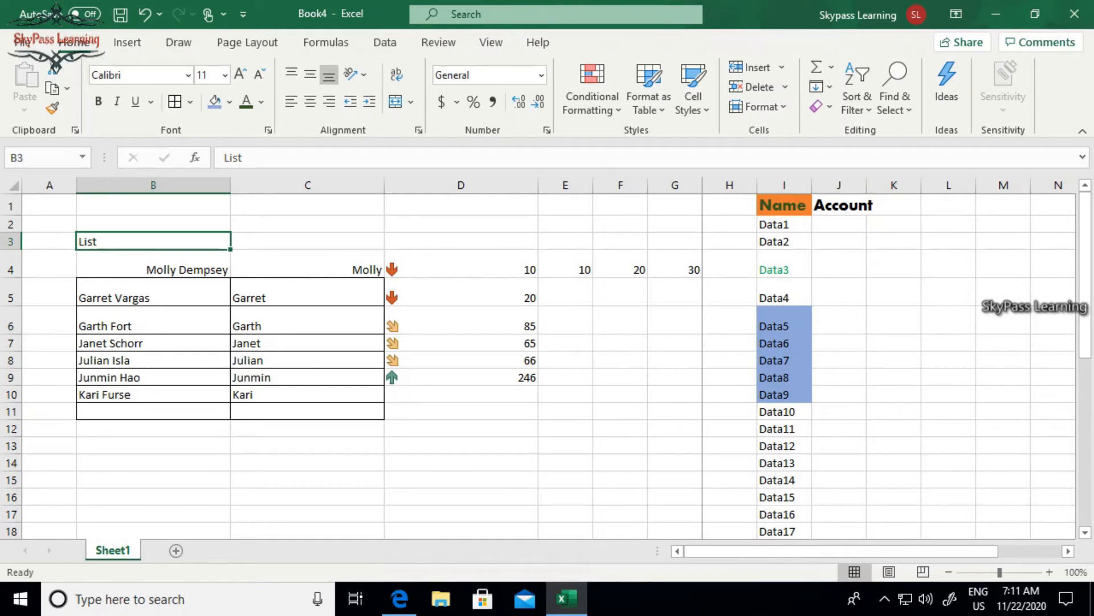
{"action": "left_click", "coordinate": [784, 206]}
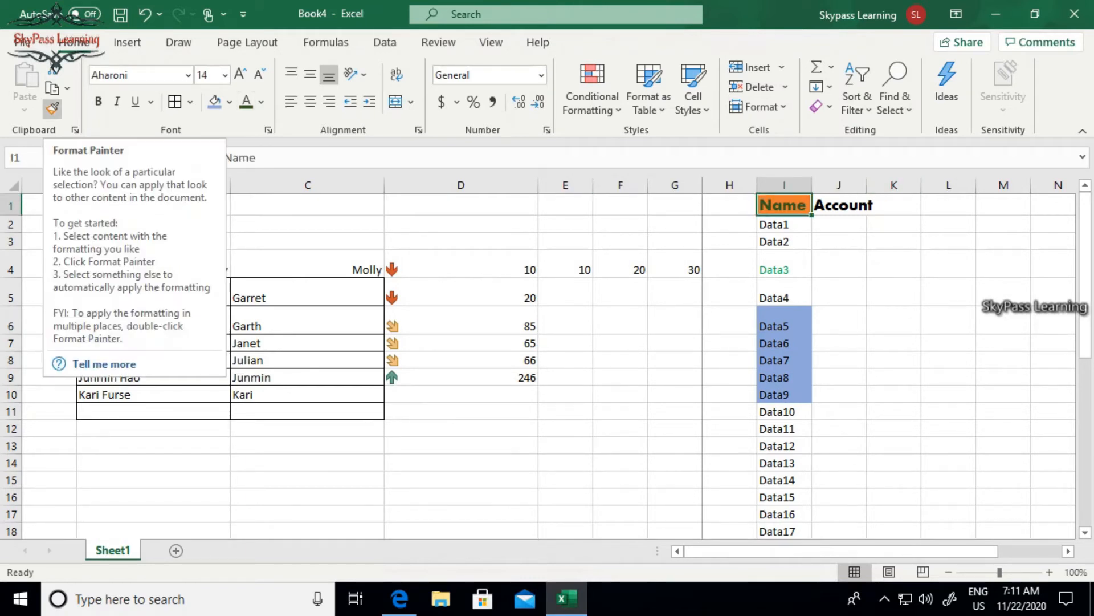
{"action": "left_click", "coordinate": [52, 108]}
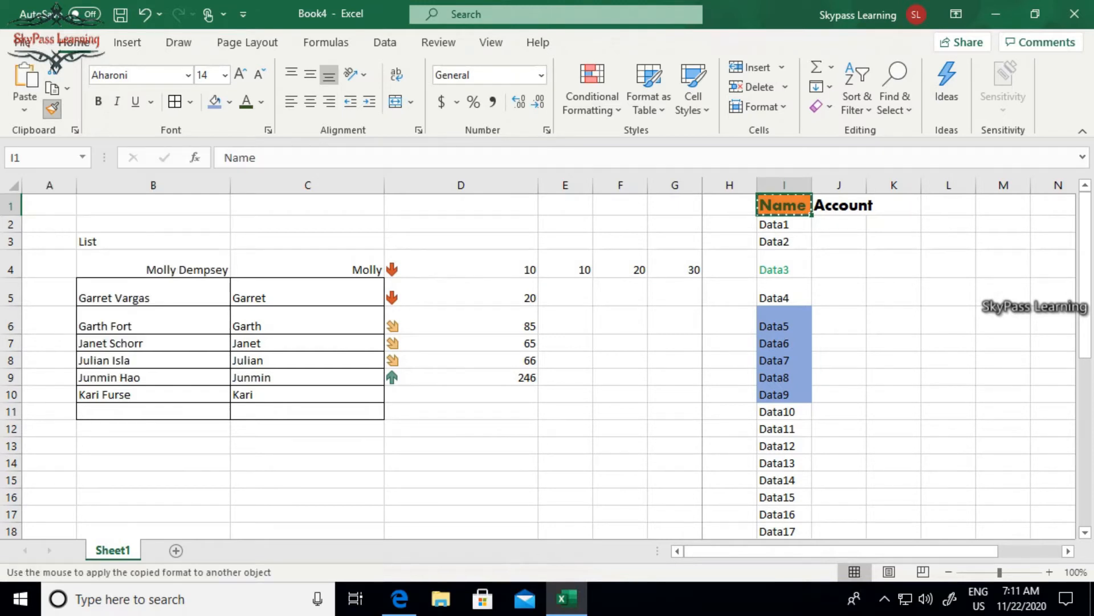
{"action": "left_click", "coordinate": [152, 242]}
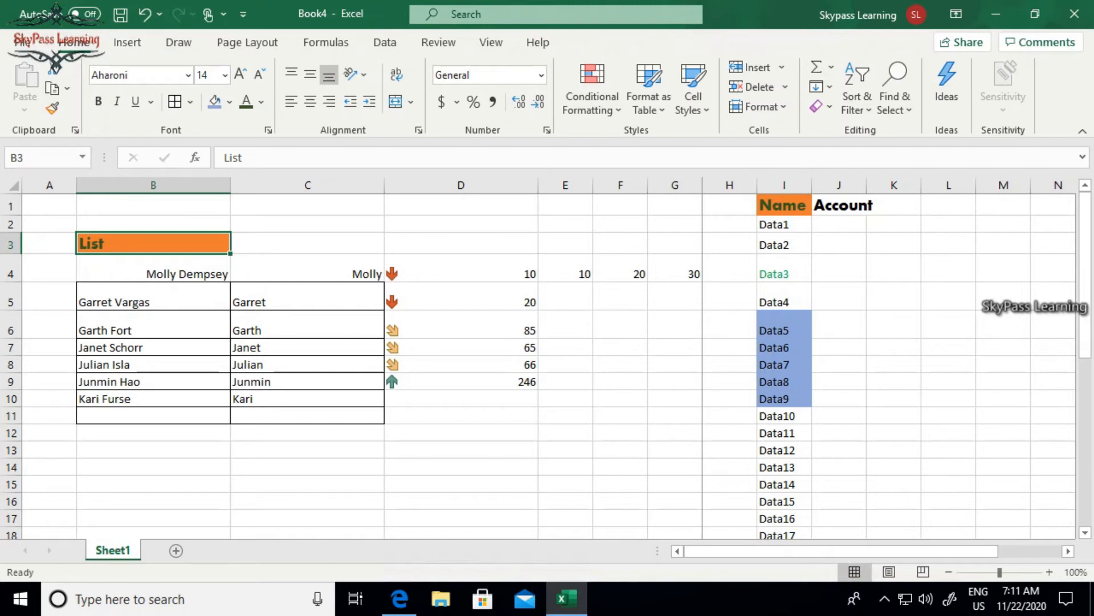
{"action": "left_click", "coordinate": [308, 274]}
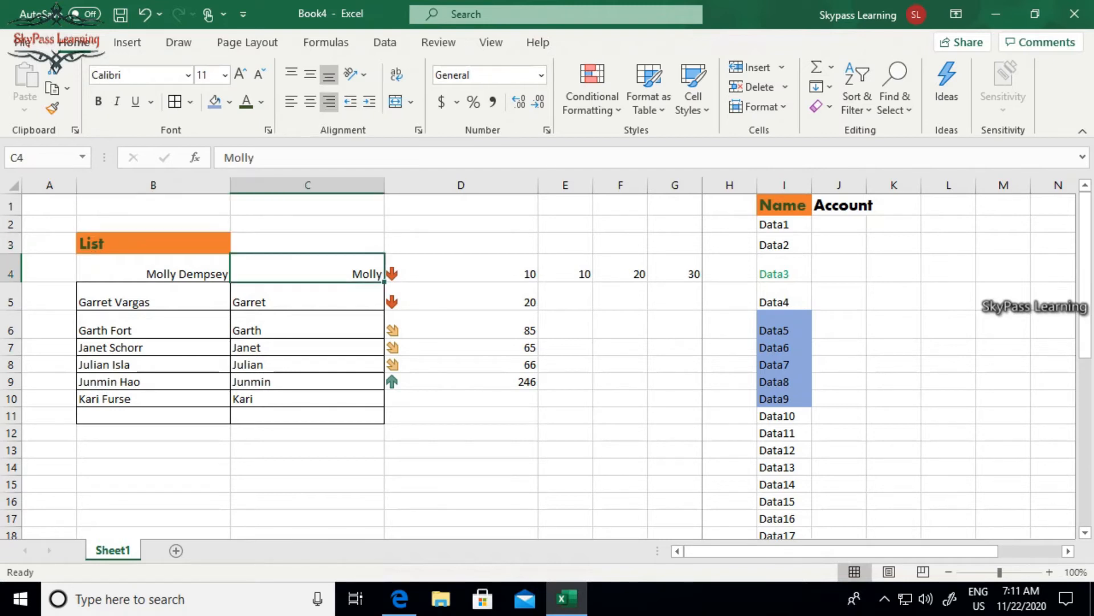
{"action": "left_click", "coordinate": [308, 244]}
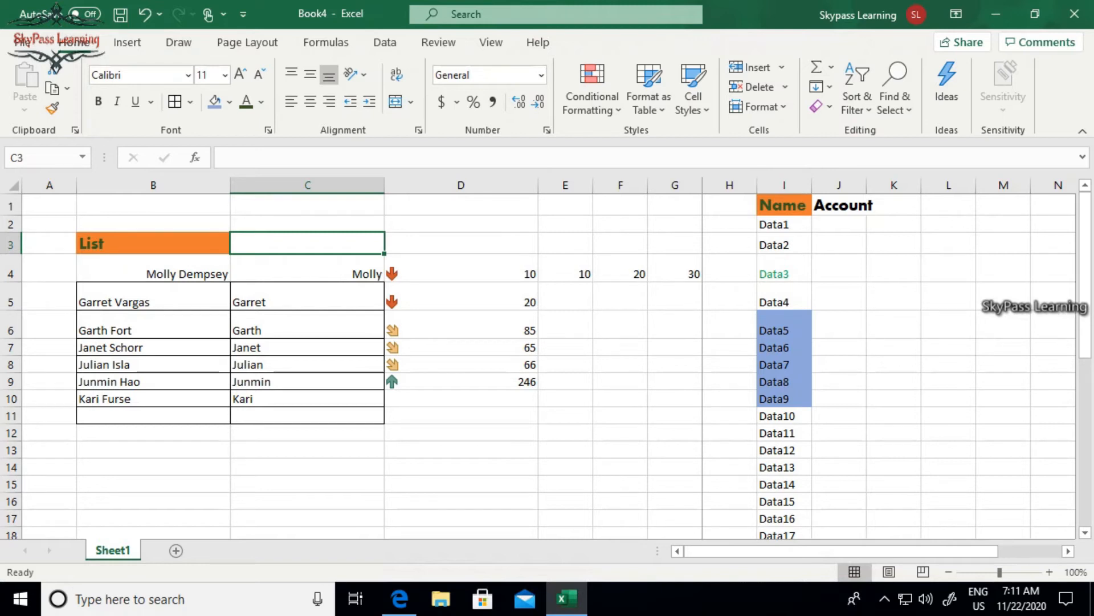
Apply all borders to the cell range B3:C11, including the heading row
{"action": "left_click", "coordinate": [153, 244]}
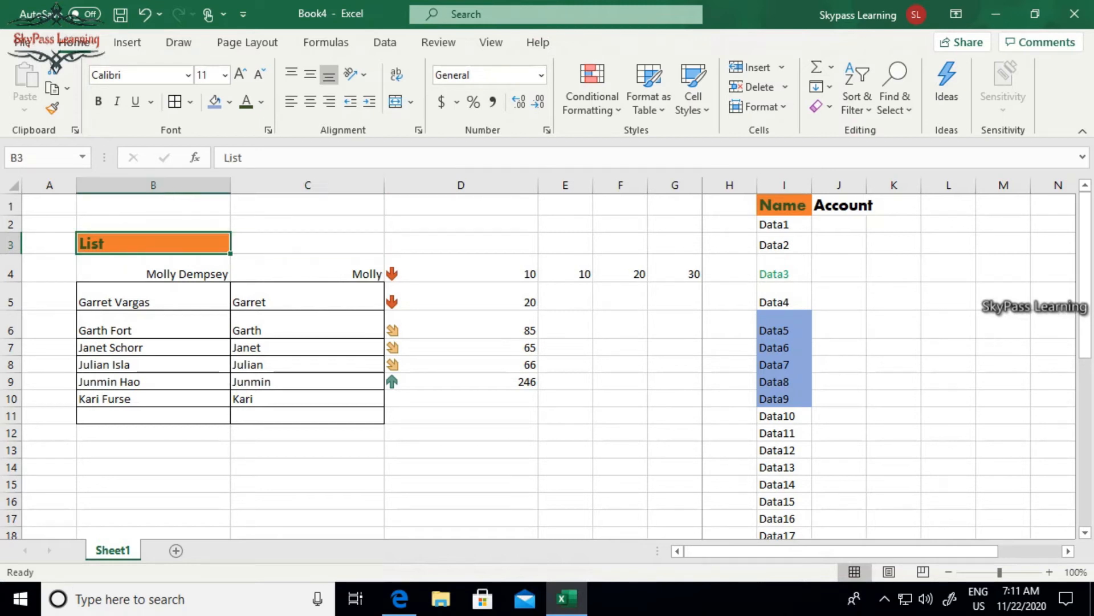
{"action": "left_click_drag", "start_coordinate": [153, 244], "coordinate": [307, 415]}
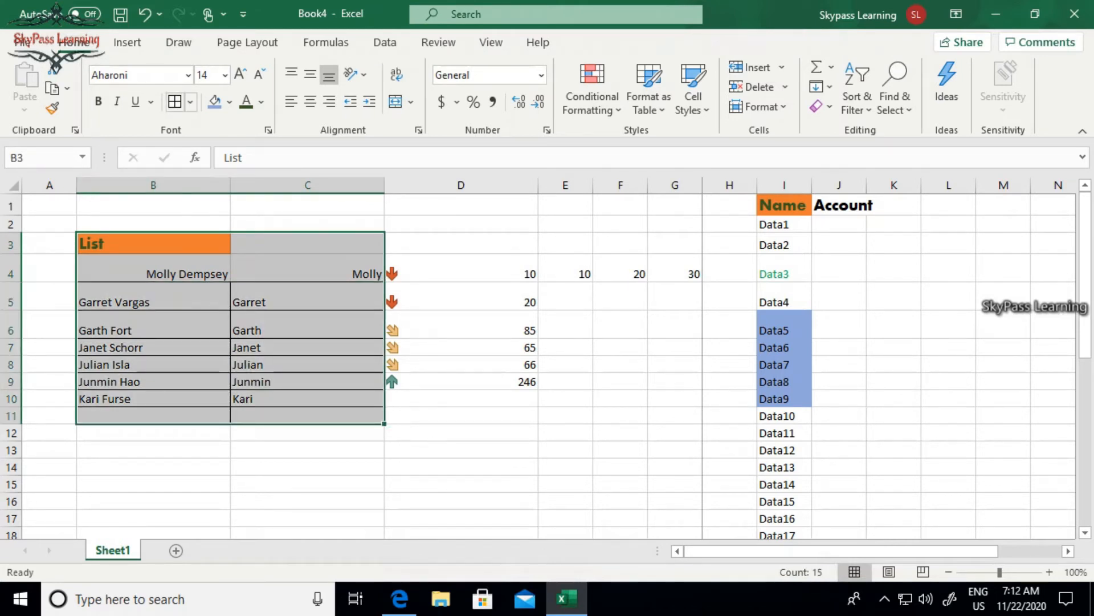
{"action": "left_click", "coordinate": [190, 102]}
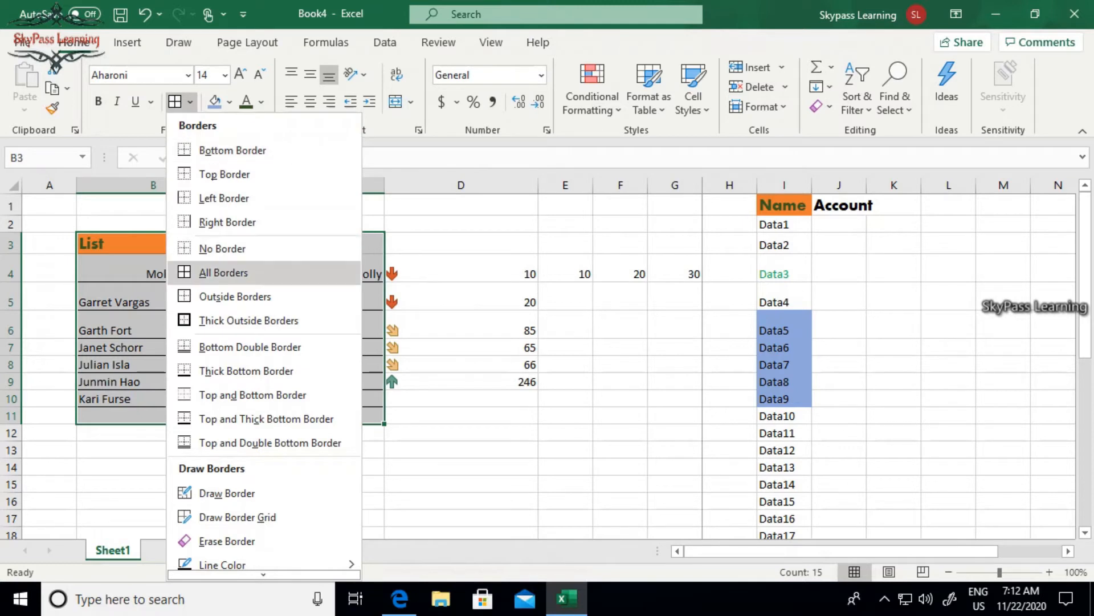
{"action": "left_click", "coordinate": [223, 272]}
{"action": "left_click", "coordinate": [308, 204]}
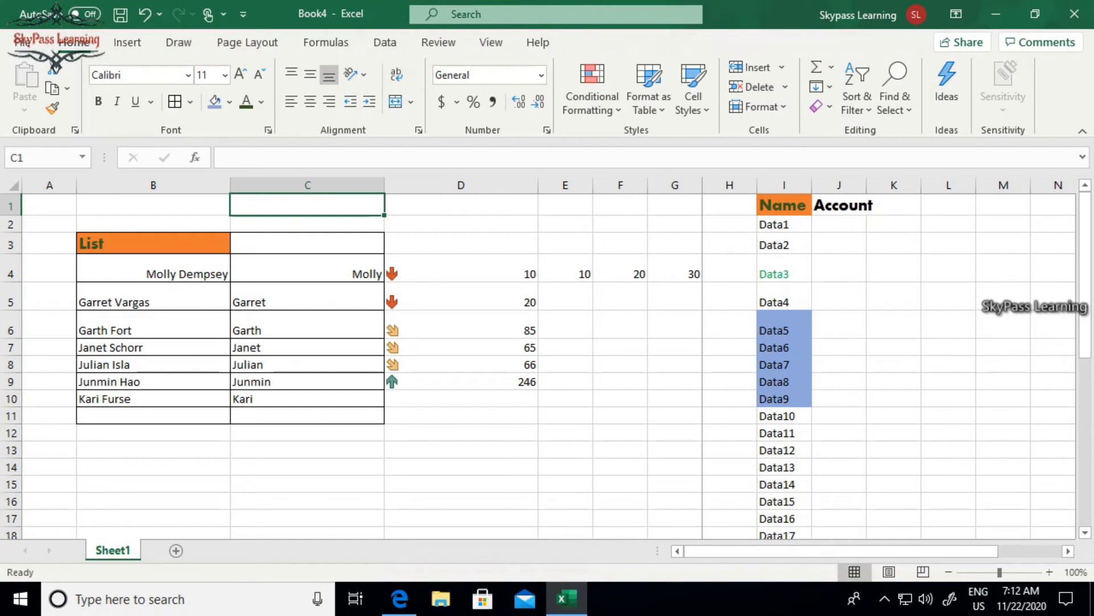
Merge and center the List heading across cells B3:C3
{"action": "left_click", "coordinate": [153, 243]}
{"action": "left_click_drag", "start_coordinate": [153, 243], "coordinate": [307, 243]}
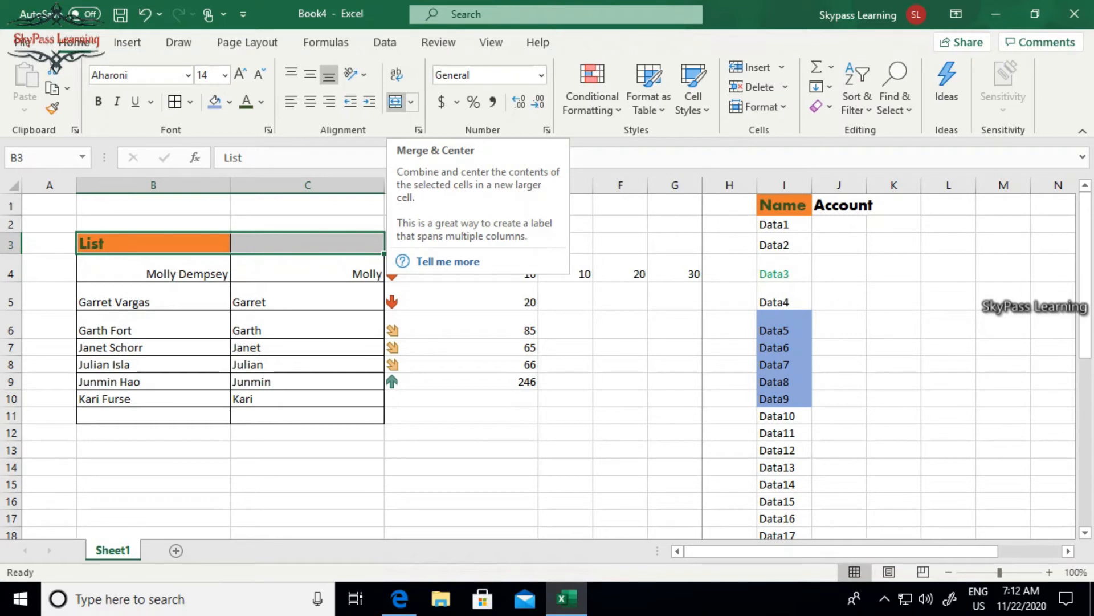
{"action": "left_click", "coordinate": [396, 102]}
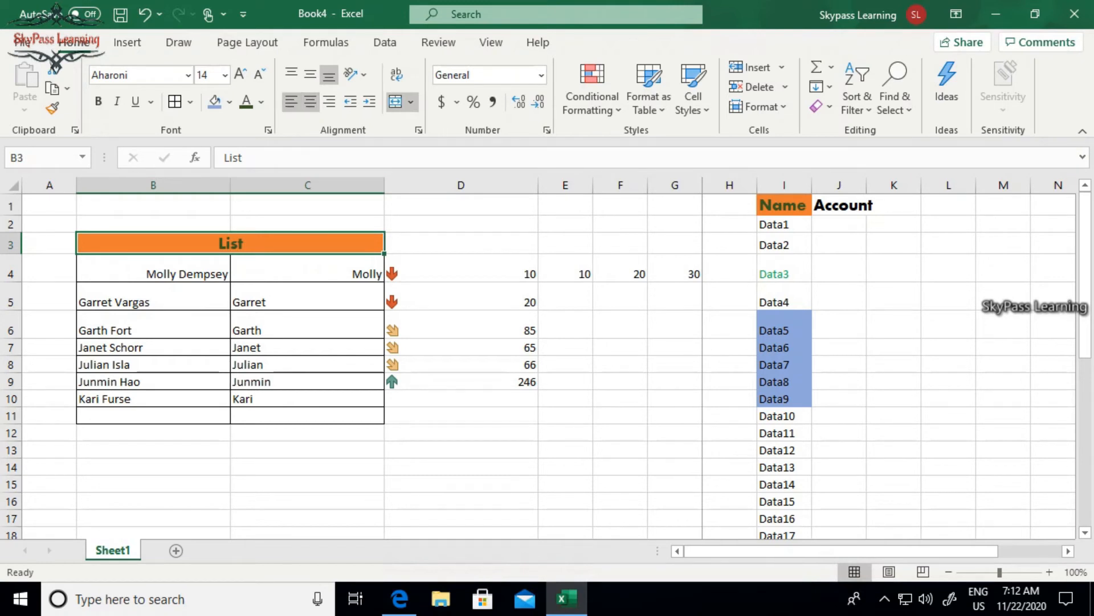
Try left and right alignment on the merged List heading, ending with it centered horizontally and middle-aligned vertically
{"action": "left_click", "coordinate": [291, 101]}
{"action": "left_click", "coordinate": [310, 75]}
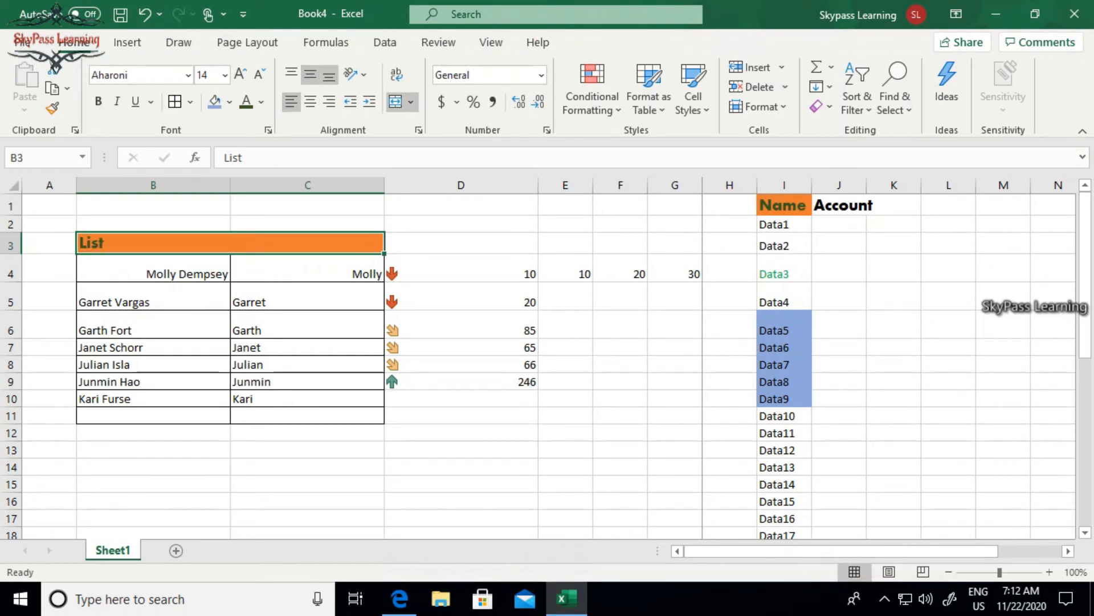
{"action": "left_click", "coordinate": [310, 101]}
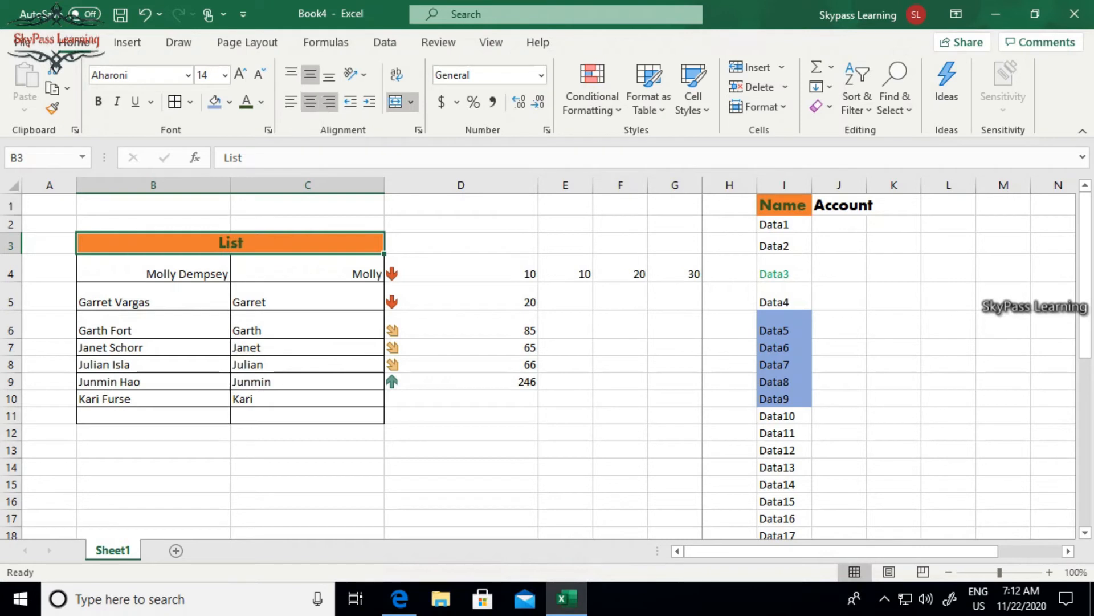
{"action": "left_click", "coordinate": [330, 101]}
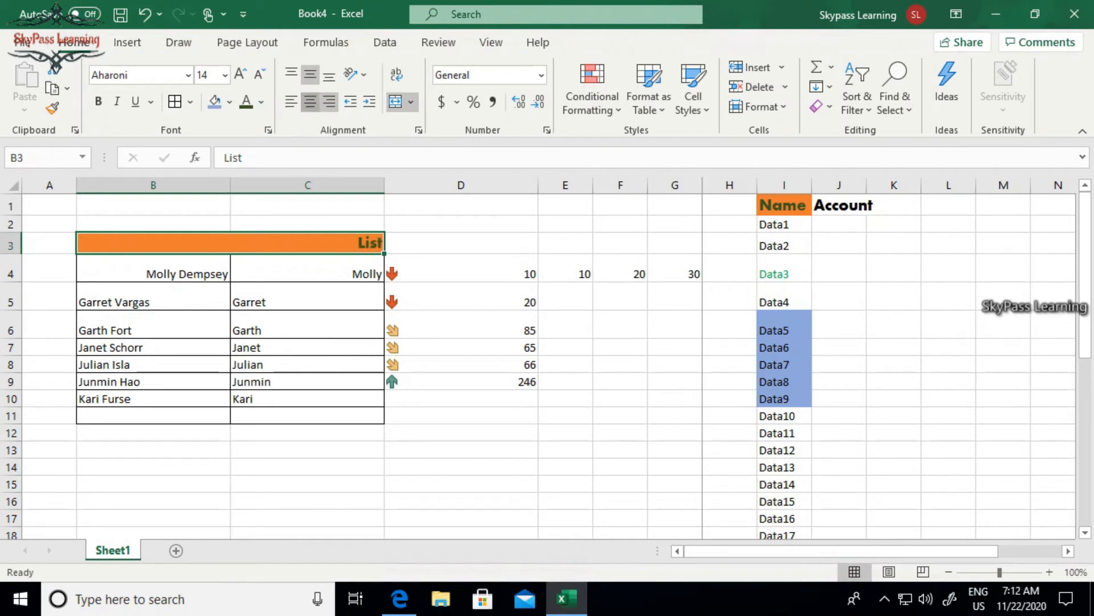
{"action": "left_click", "coordinate": [310, 102]}
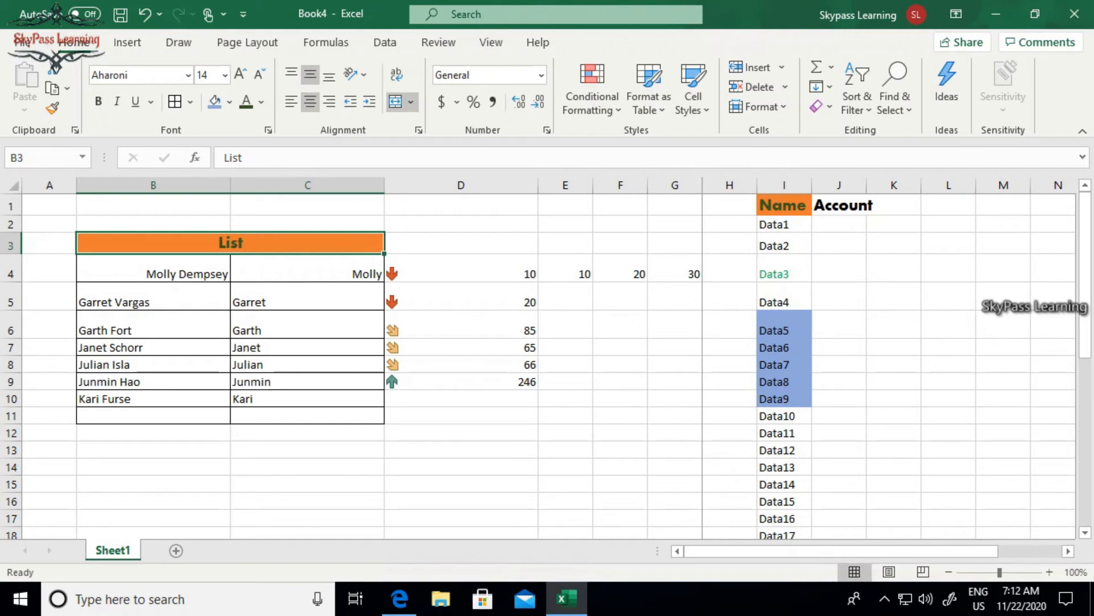
Unmerge the List heading, then merge and center it across cells B3:G3
{"action": "left_click_drag", "start_coordinate": [308, 243], "coordinate": [675, 243]}
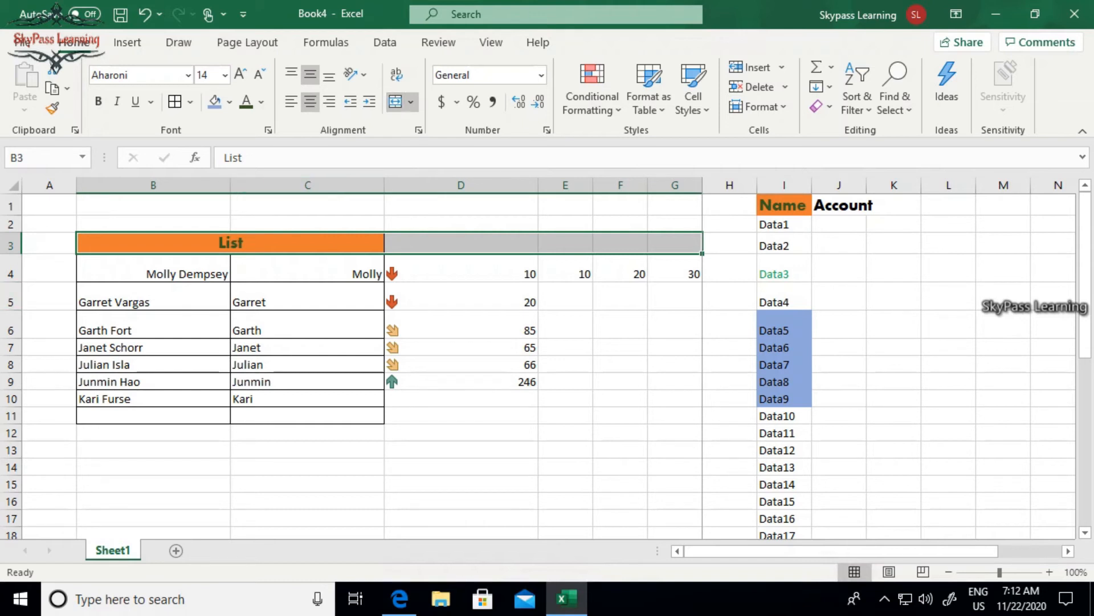
{"action": "left_click", "coordinate": [395, 102]}
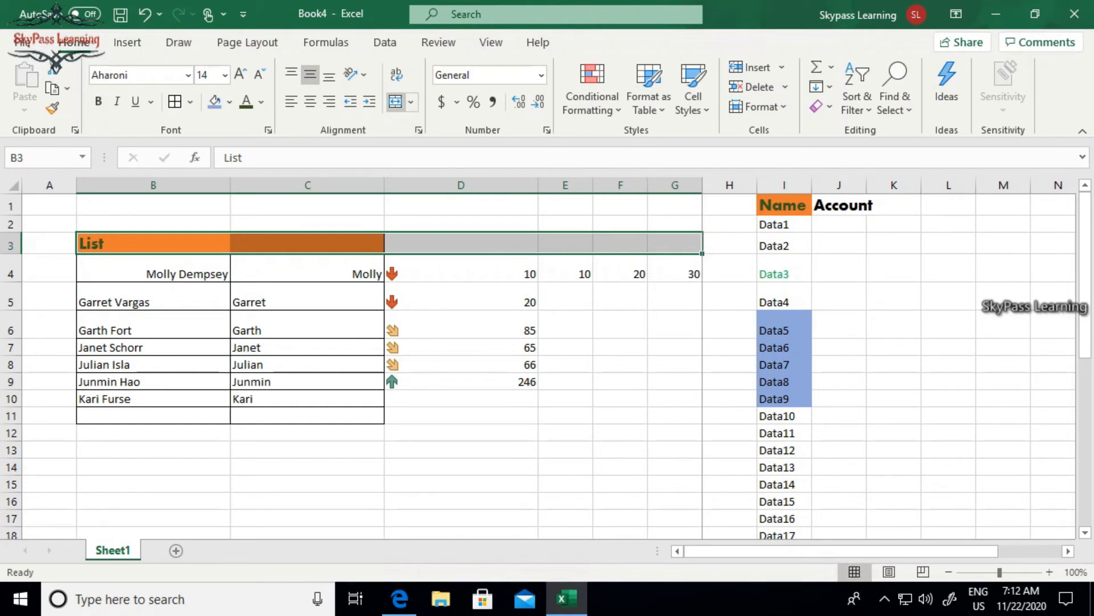
{"action": "left_click", "coordinate": [395, 101]}
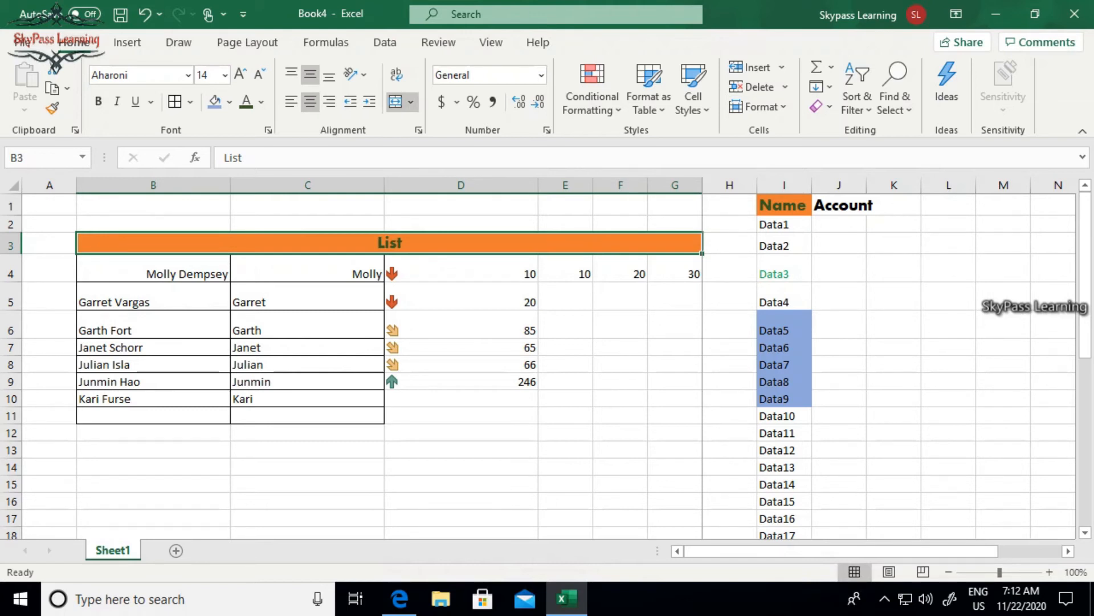
{"action": "left_click", "coordinate": [461, 296]}
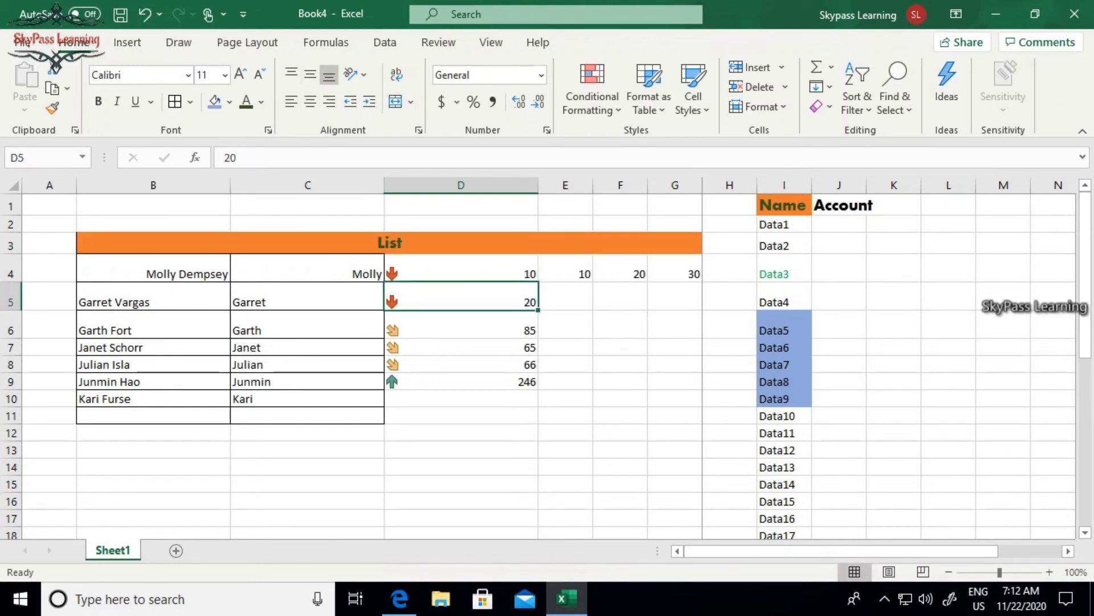
Apply all borders to the merged List heading in row 3
{"action": "left_click", "coordinate": [389, 243]}
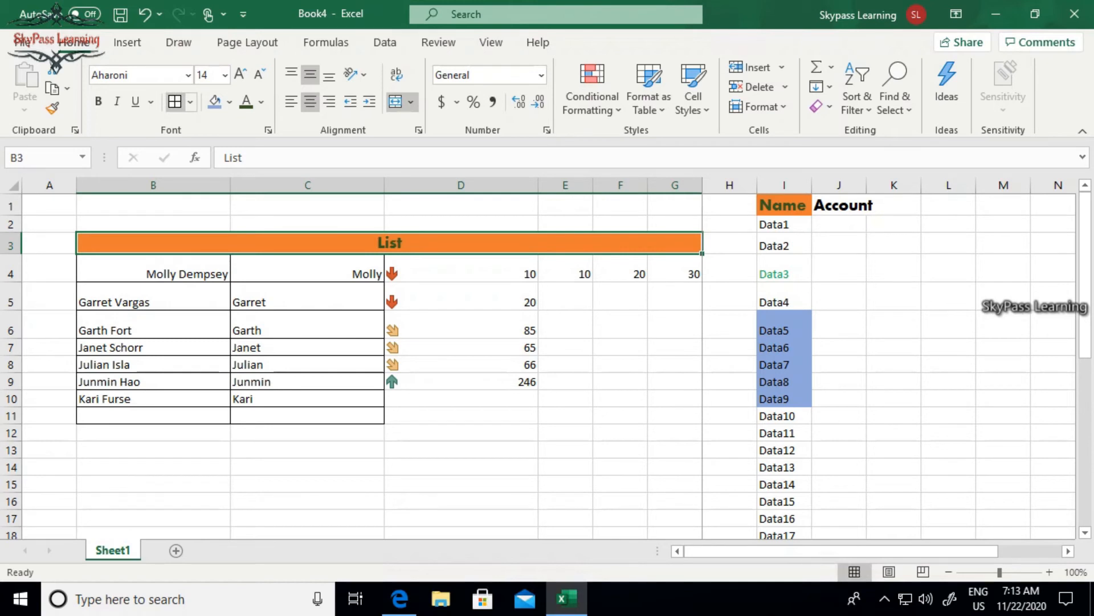
{"action": "left_click", "coordinate": [190, 102]}
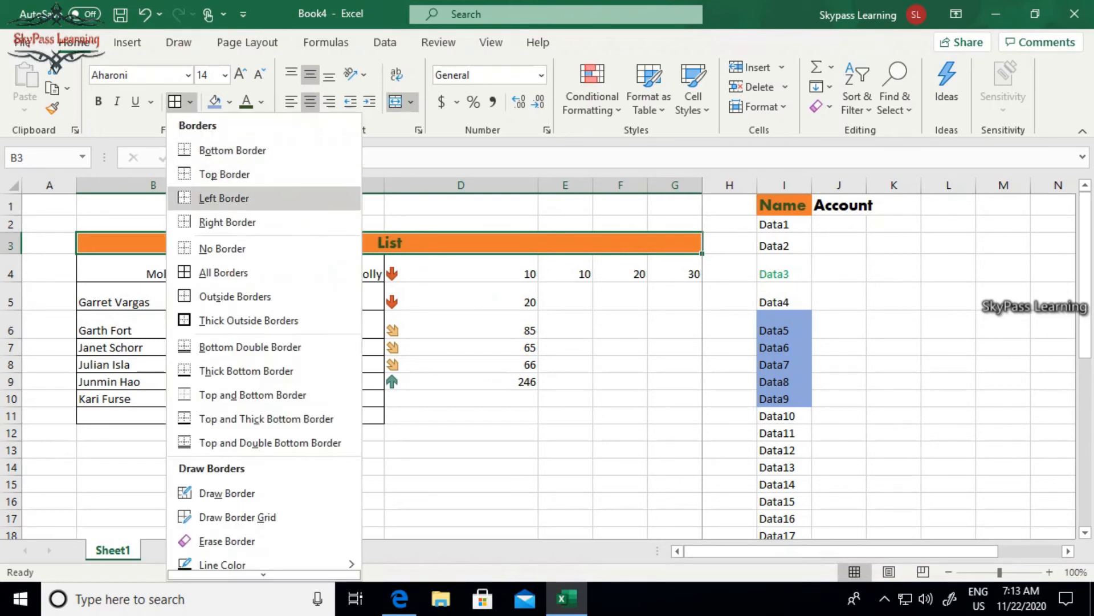
{"action": "left_click", "coordinate": [225, 272]}
{"action": "left_click", "coordinate": [461, 296]}
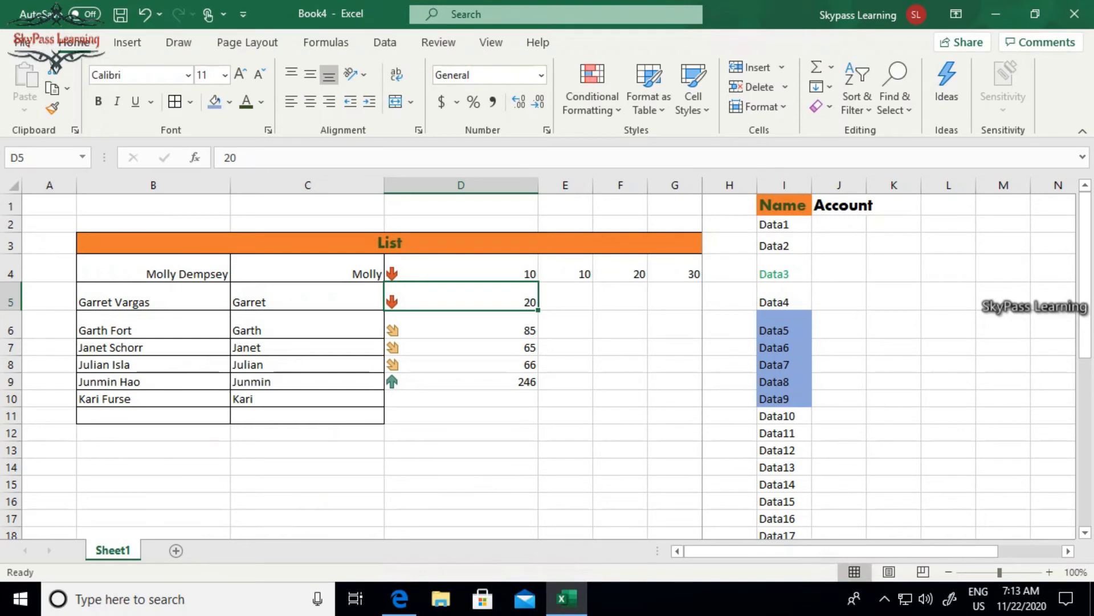
Apply thick outside borders around the whole list table, cells B3:G11
{"action": "left_click", "coordinate": [389, 243]}
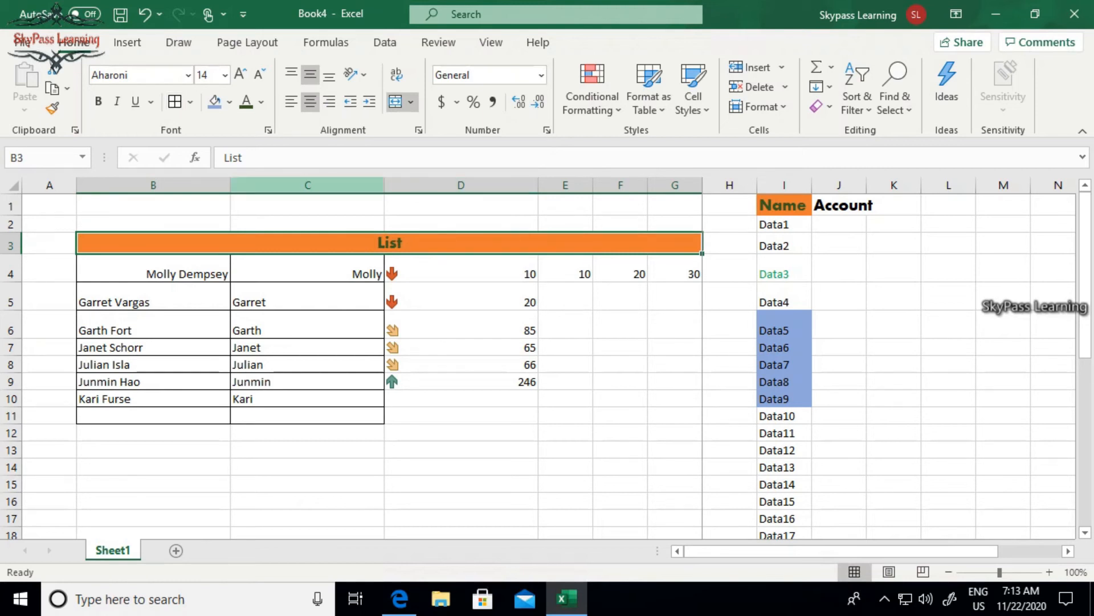
{"action": "left_click_drag", "start_coordinate": [389, 243], "coordinate": [675, 416]}
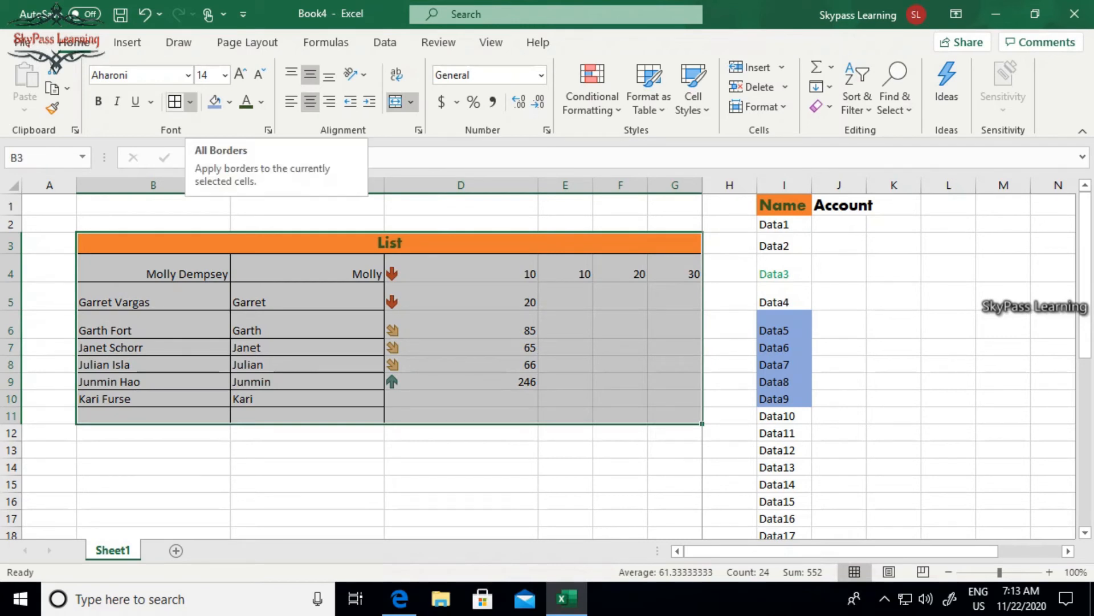
{"action": "left_click", "coordinate": [190, 101]}
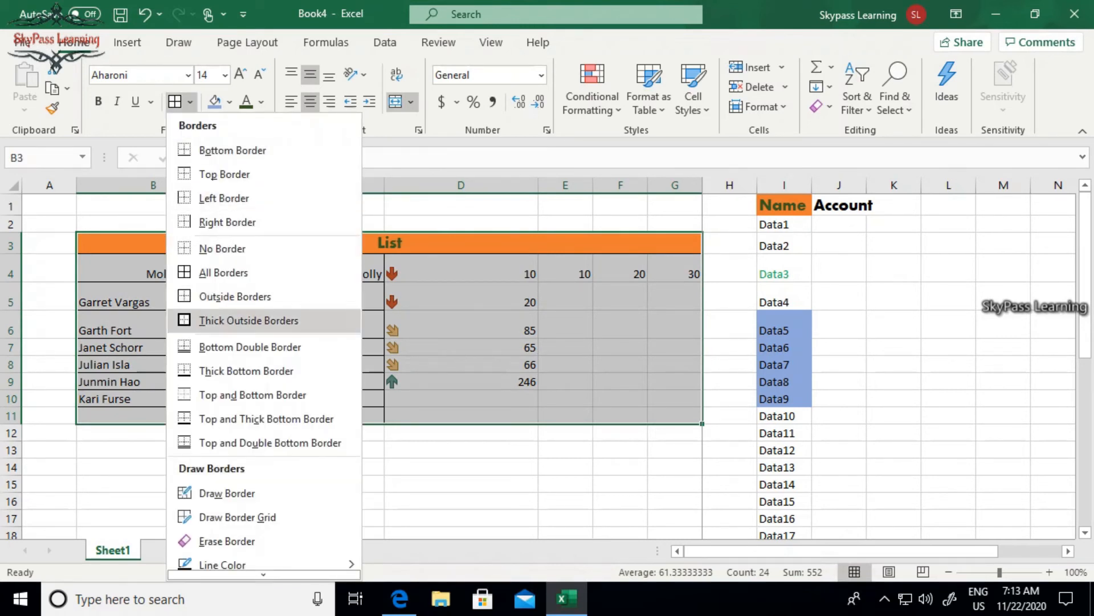
{"action": "left_click", "coordinate": [248, 320]}
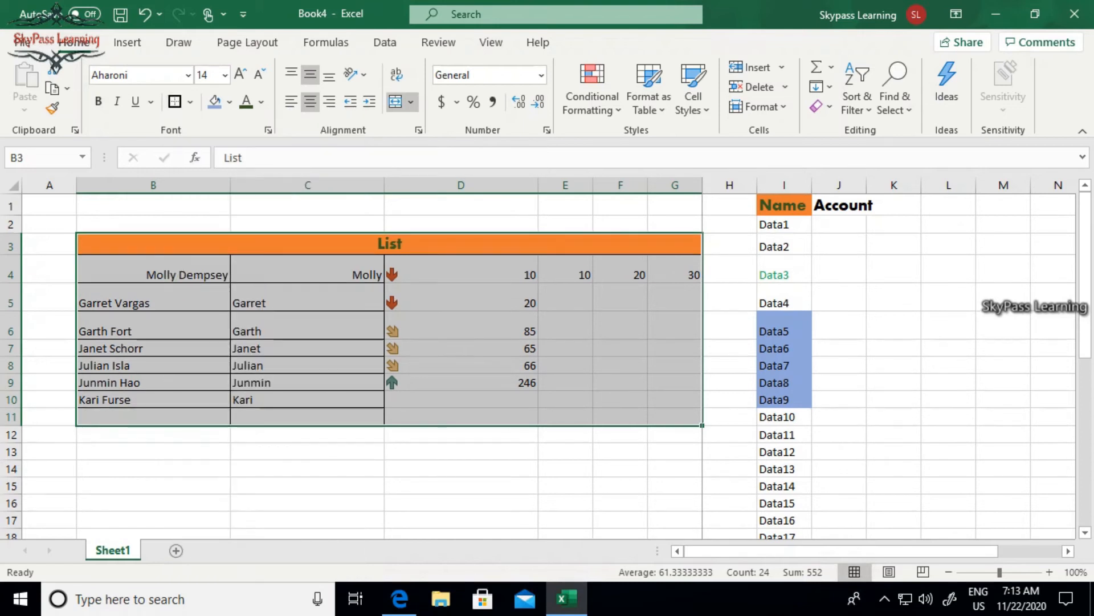
{"action": "left_click", "coordinate": [461, 469]}
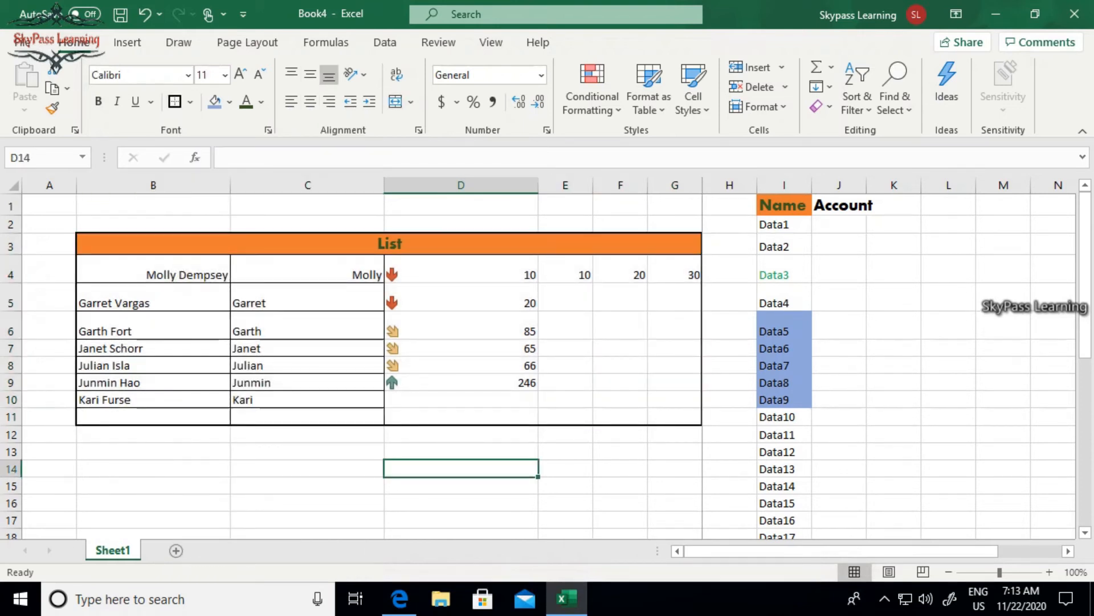
{"action": "left_click", "coordinate": [307, 271]}
{"action": "left_click", "coordinate": [153, 327]}
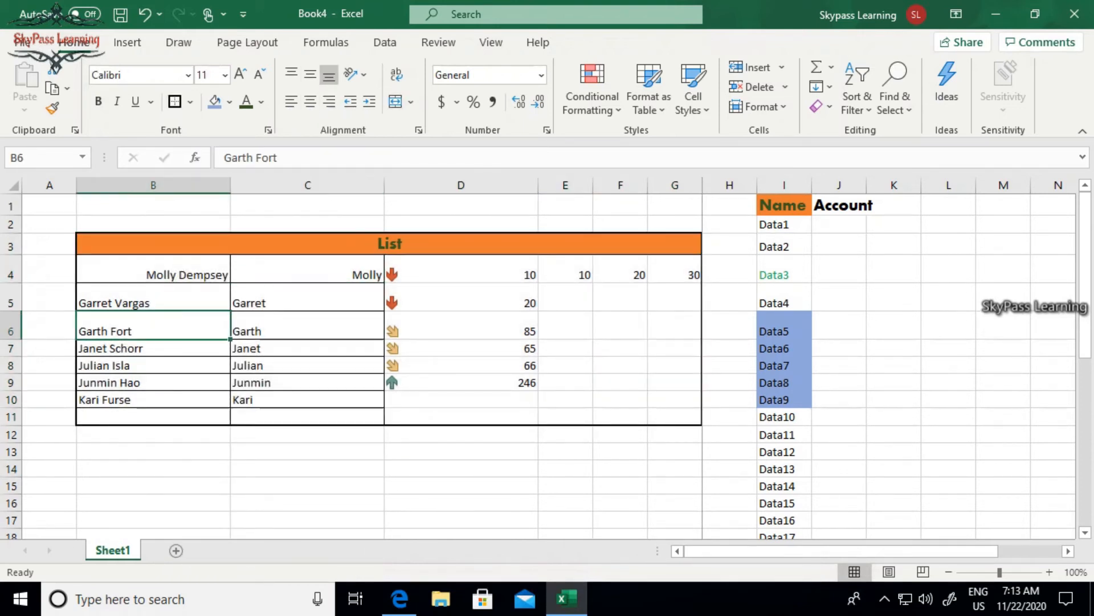
{"action": "left_click", "coordinate": [307, 365]}
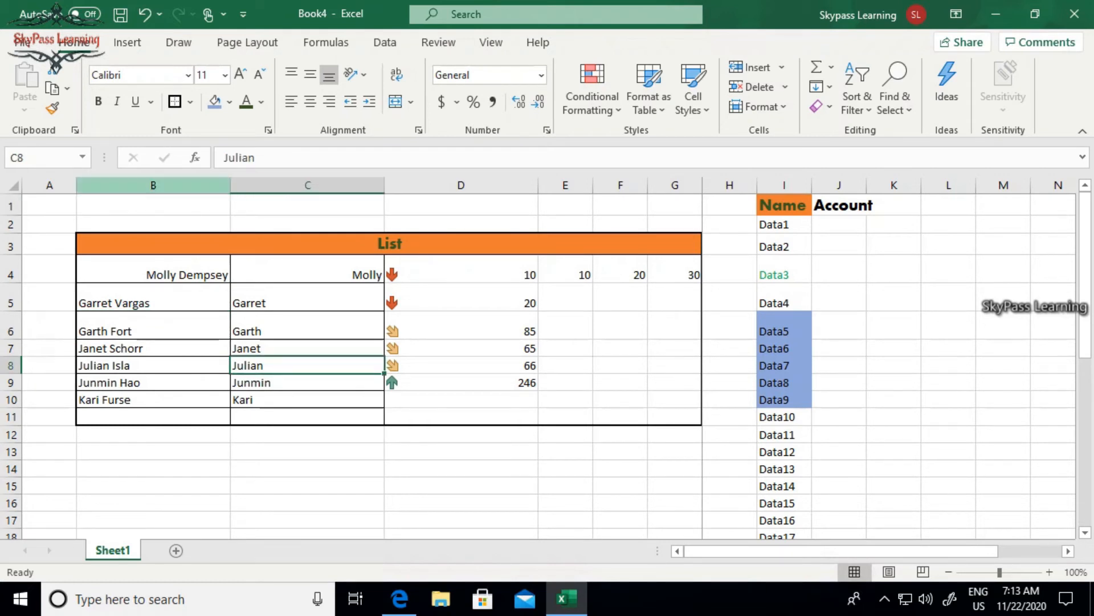
{"action": "left_click", "coordinate": [190, 101]}
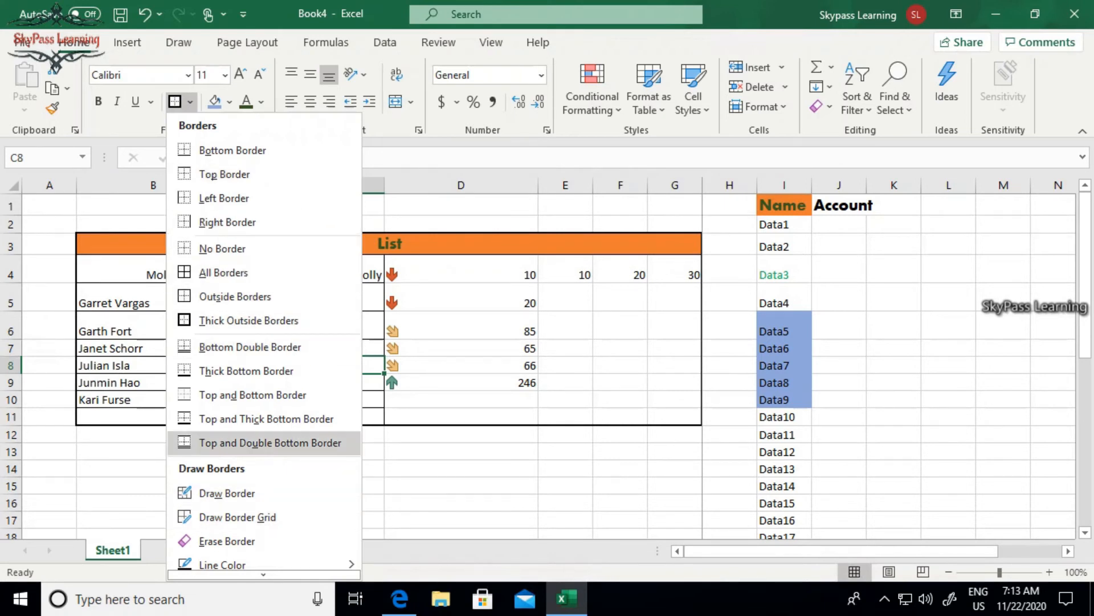
{"action": "key", "text": "Escape"}
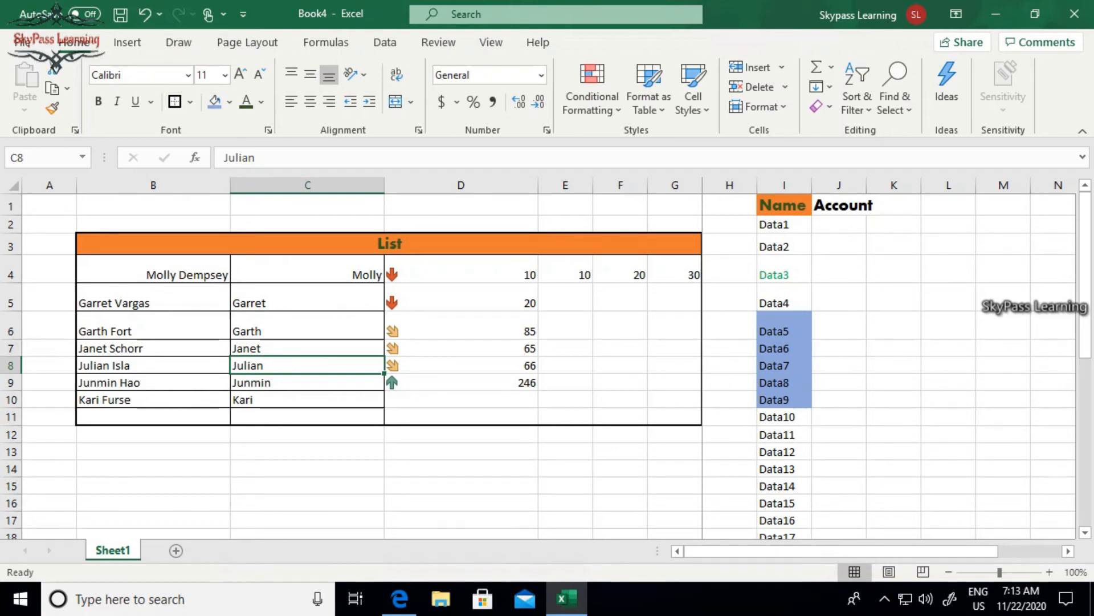
{"action": "left_click", "coordinate": [67, 88]}
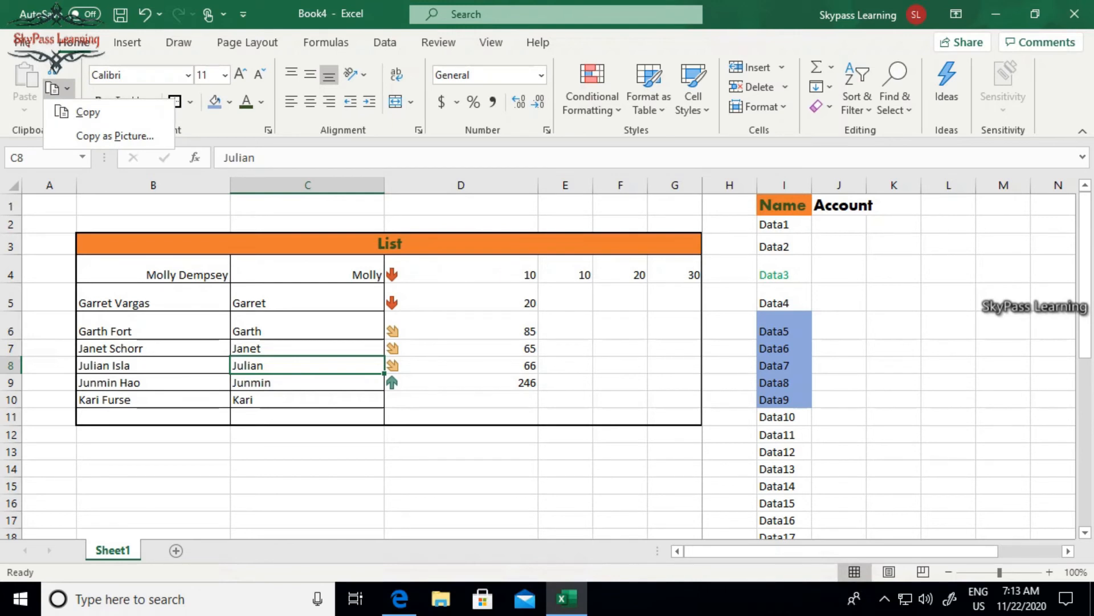
{"action": "key", "text": "Escape"}
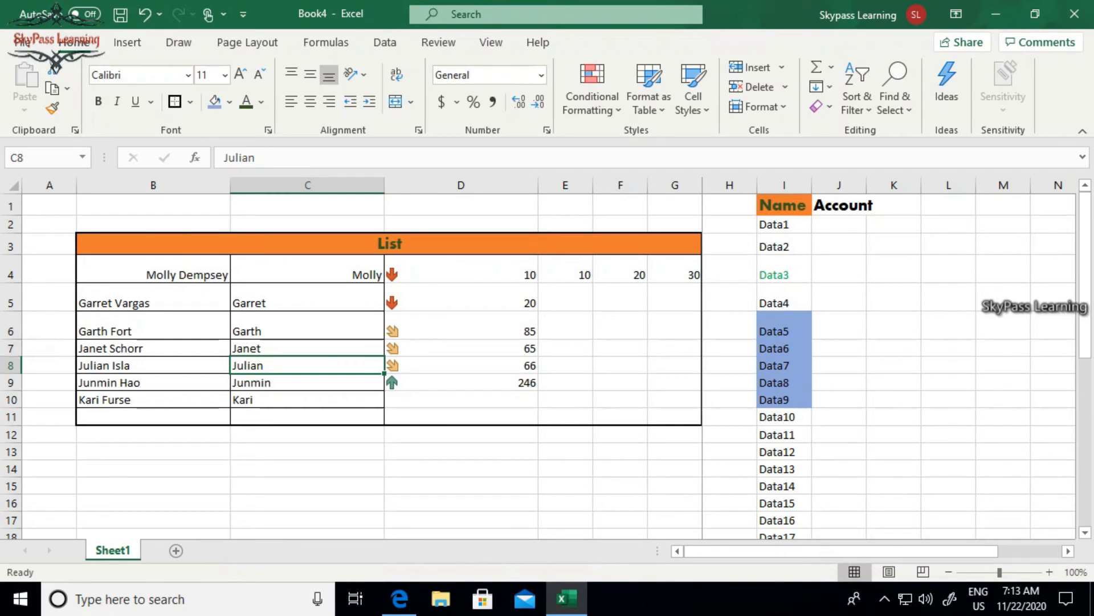
Enter 10 in cell C13 and 20 in cell C14 below the table, and reselect C14
{"action": "scroll", "coordinate": [538, 364], "scroll_direction": "down", "scroll_amount": 2}
{"action": "left_click", "coordinate": [784, 323]}
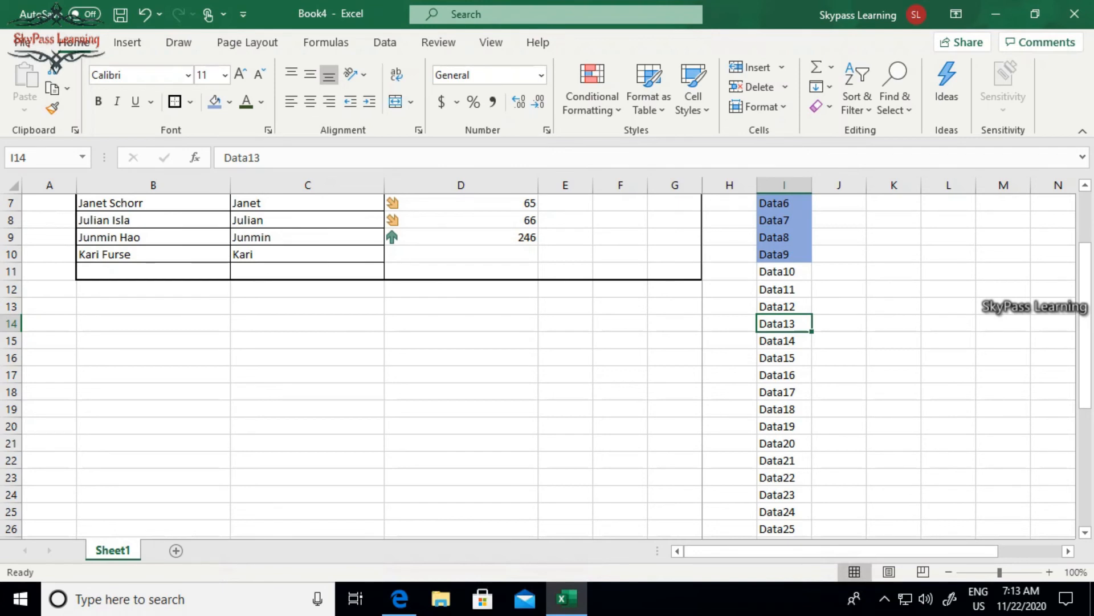
{"action": "scroll", "coordinate": [538, 365], "scroll_direction": "down", "scroll_amount": 2}
{"action": "scroll", "coordinate": [538, 365], "scroll_direction": "up", "scroll_amount": 4}
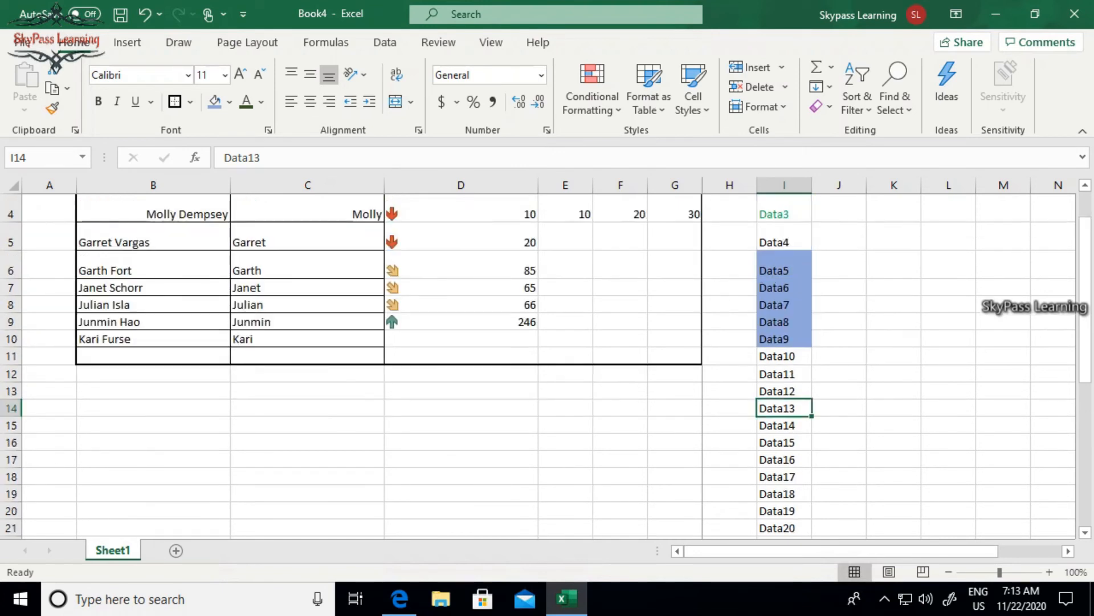
{"action": "scroll", "coordinate": [538, 365], "scroll_direction": "down", "scroll_amount": 2}
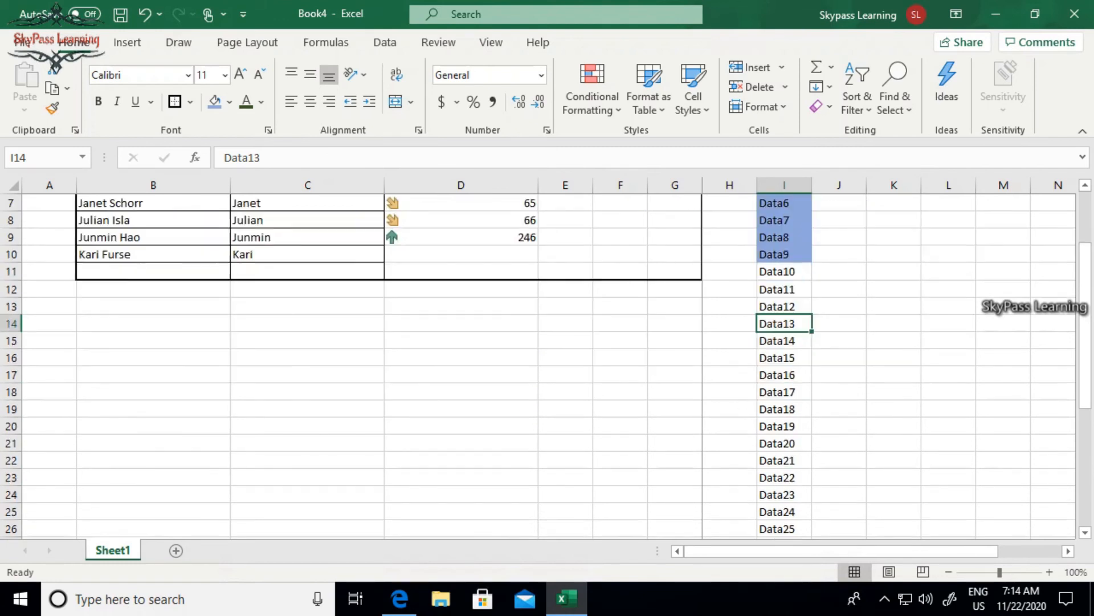
{"action": "left_click", "coordinate": [307, 306]}
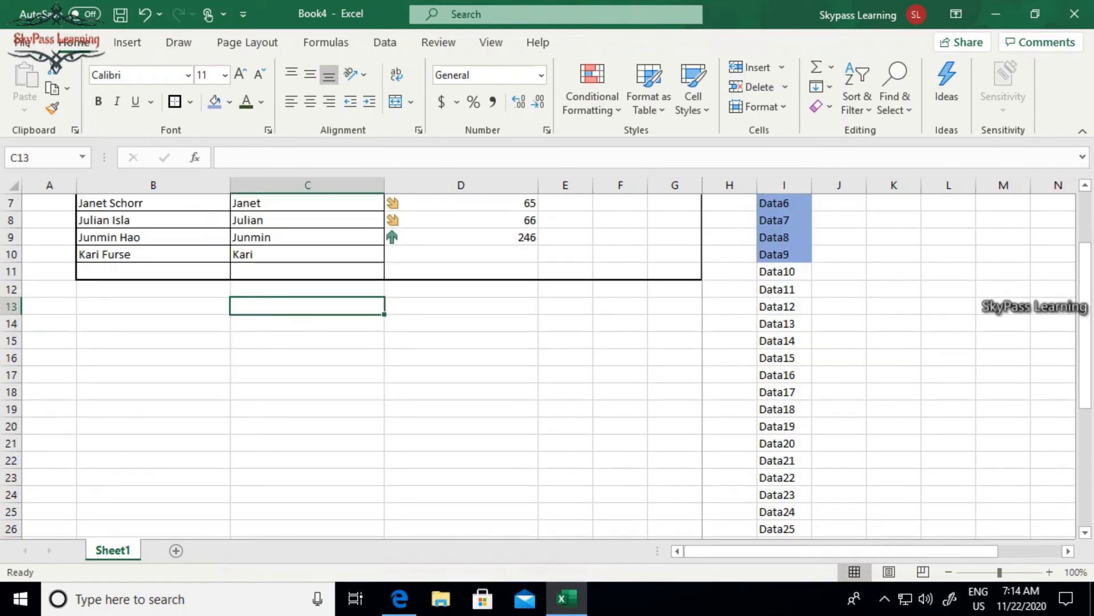
{"action": "type", "text": "10"}
{"action": "key", "text": "Return"}
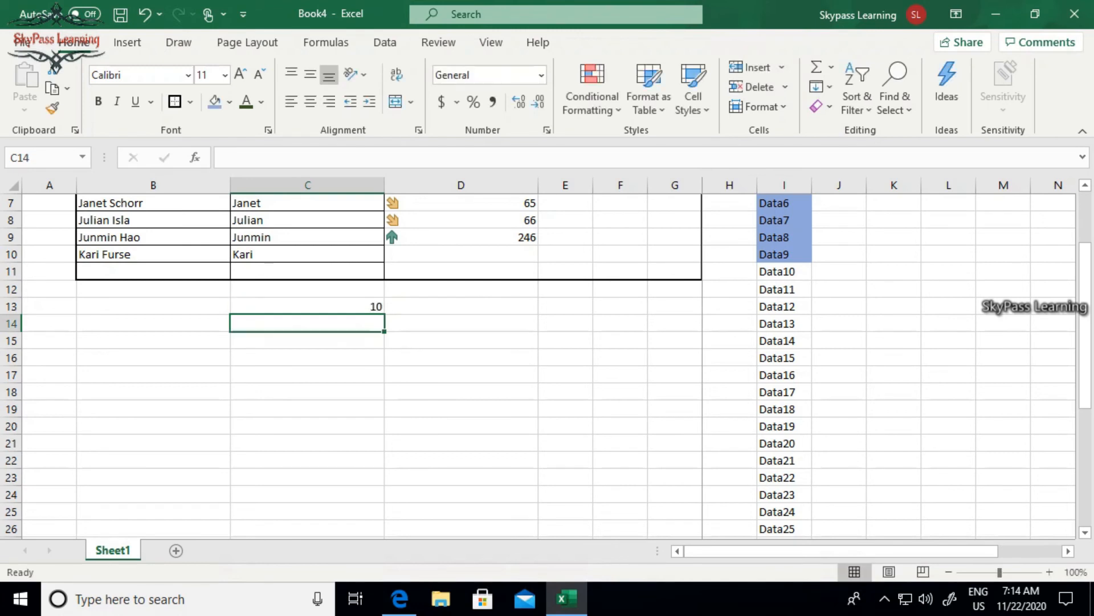
{"action": "type", "text": "20"}
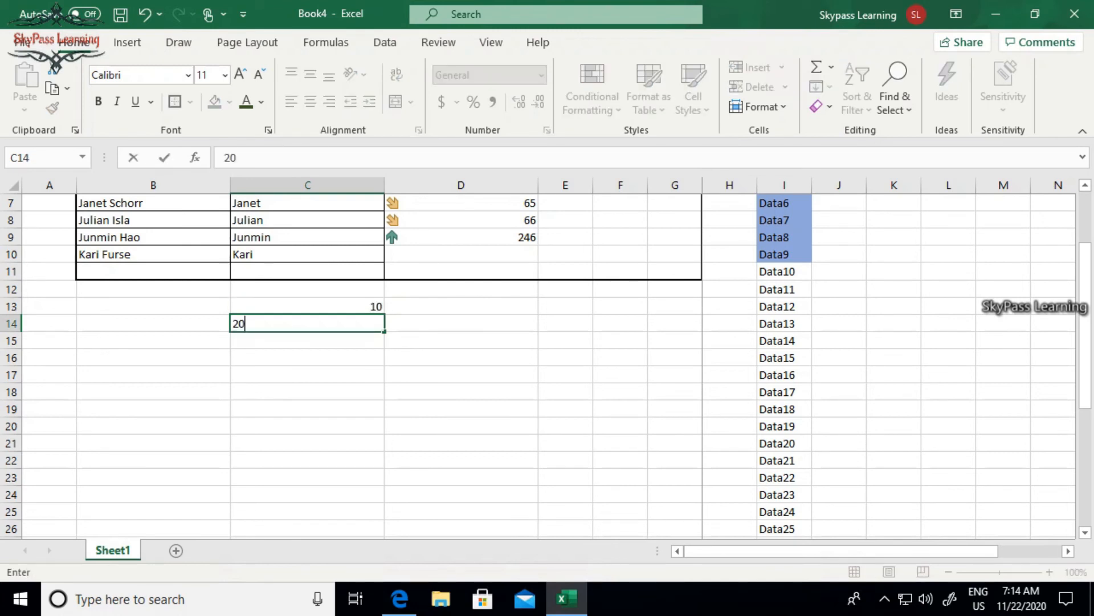
{"action": "key", "text": "Return"}
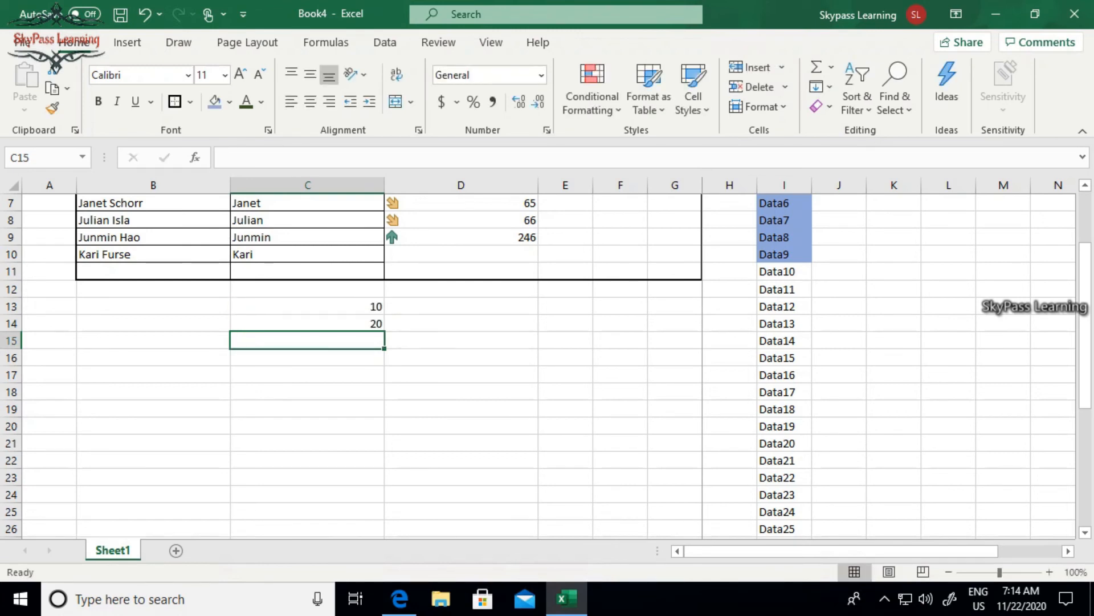
{"action": "left_click", "coordinate": [308, 323]}
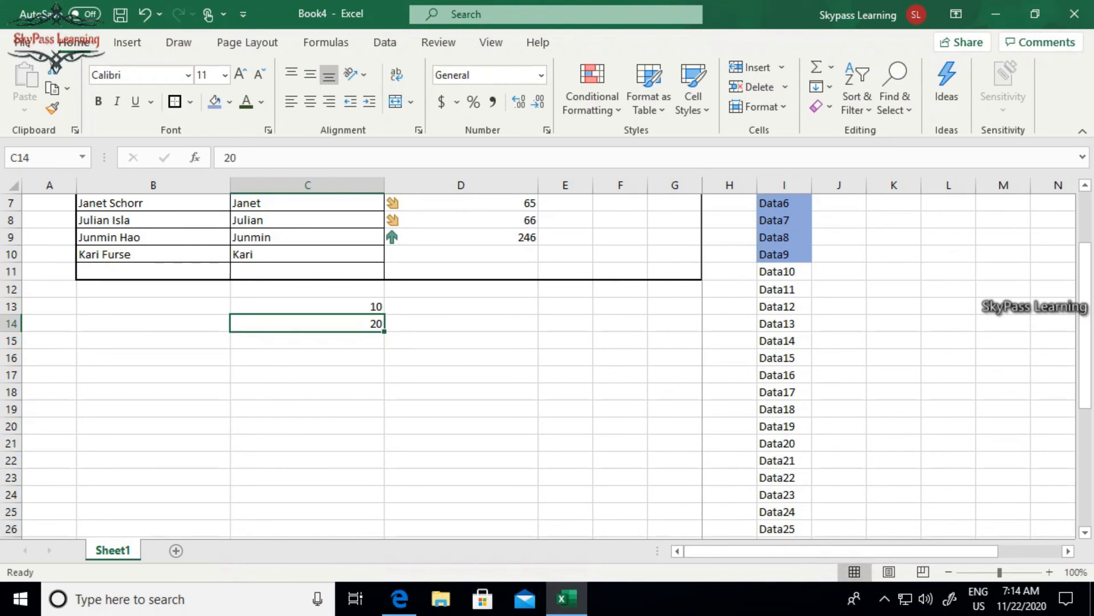
Try extending the selection from C14 into neighbouring cells, and shrink it back to C14 alone
{"action": "key", "text": "shift+Right"}
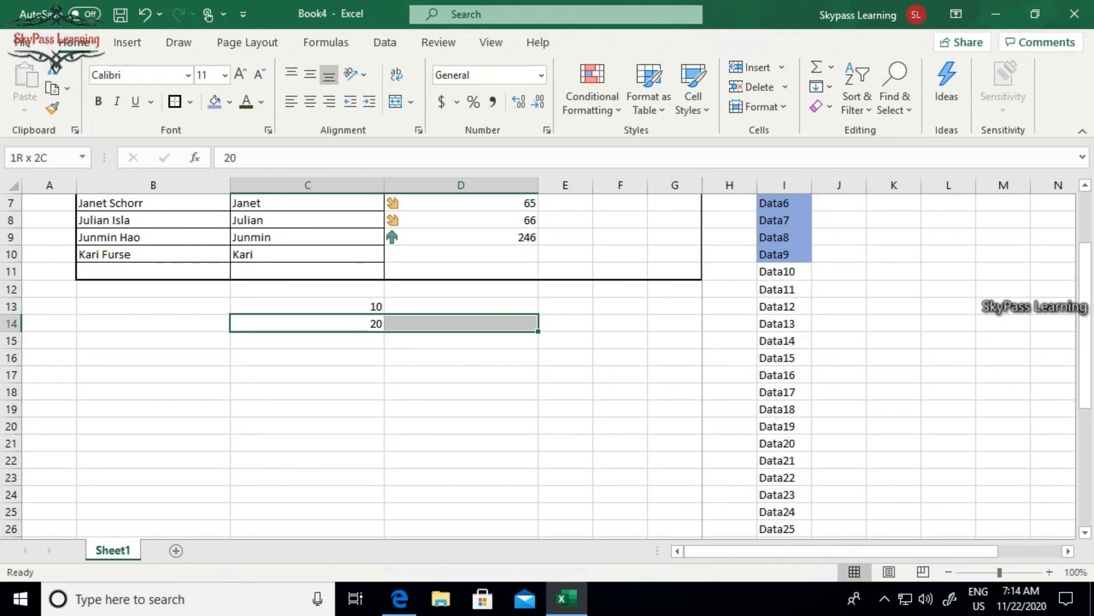
{"action": "key", "text": "shift+Left"}
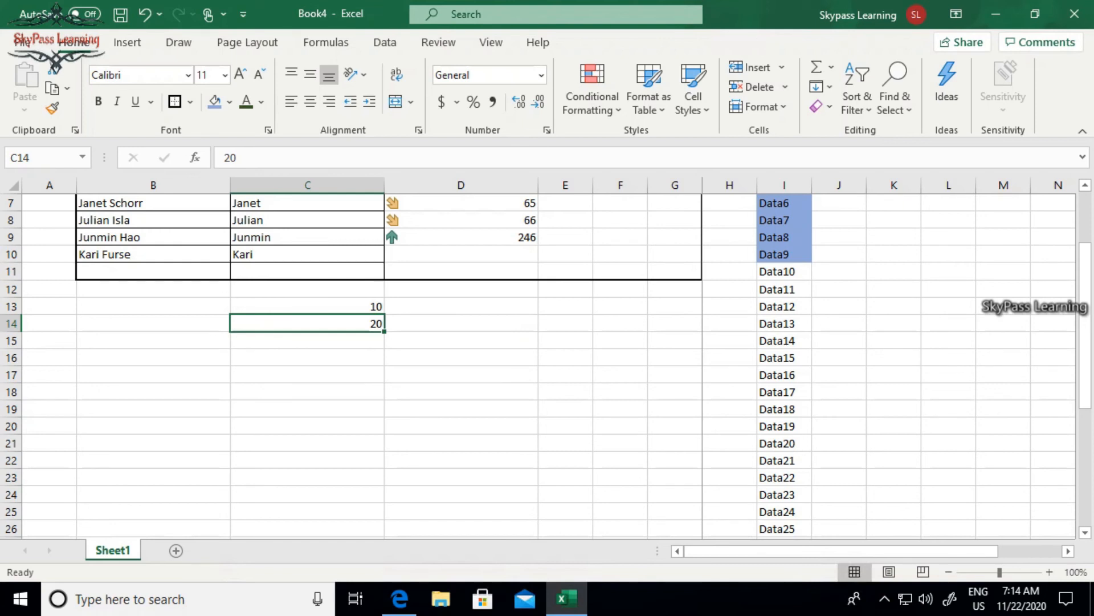
{"action": "key", "text": "shift+Up"}
{"action": "key", "text": "shift+Right"}
{"action": "key", "text": "shift+Down"}
{"action": "key", "text": "shift+Down"}
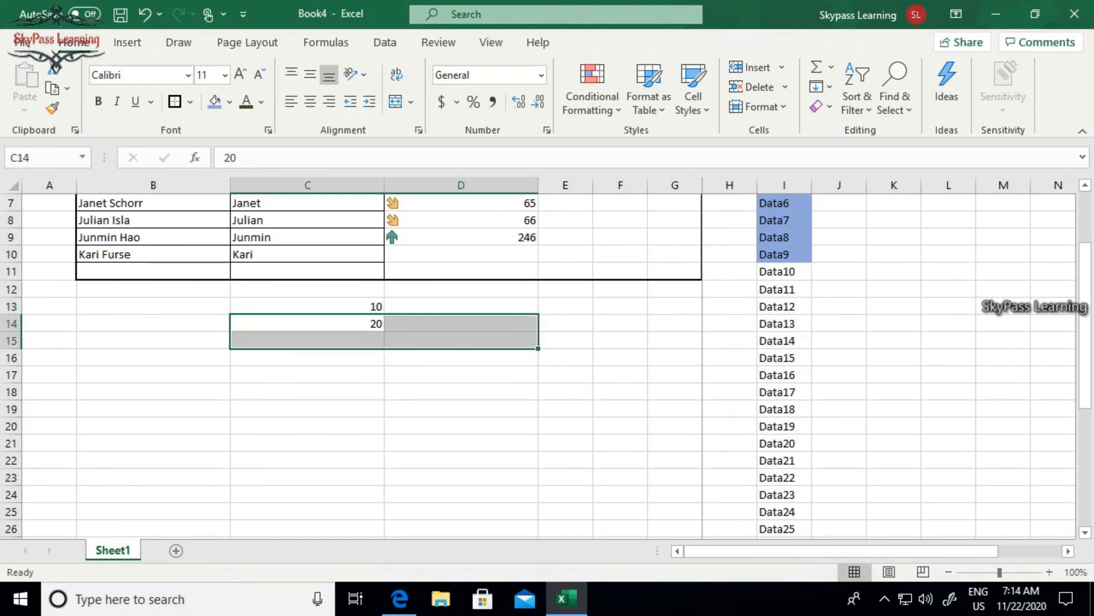
{"action": "key", "text": "shift+Up"}
{"action": "key", "text": "shift+Left"}
Copy the value in C14 and paste it into the adjacent cell D14
{"action": "key", "text": "ctrl+c"}
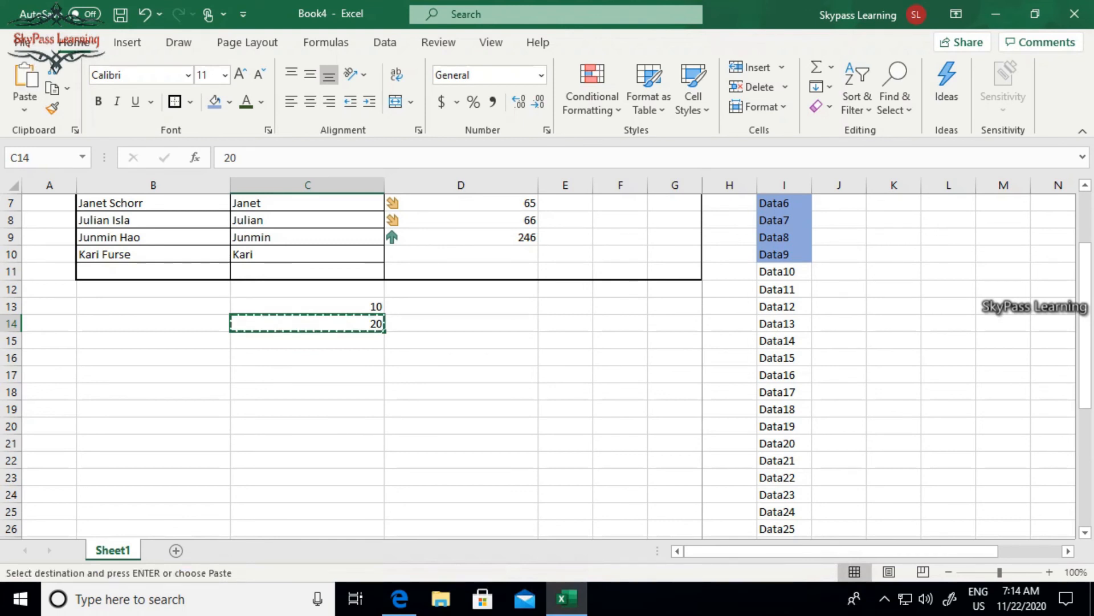
{"action": "key", "text": "Right"}
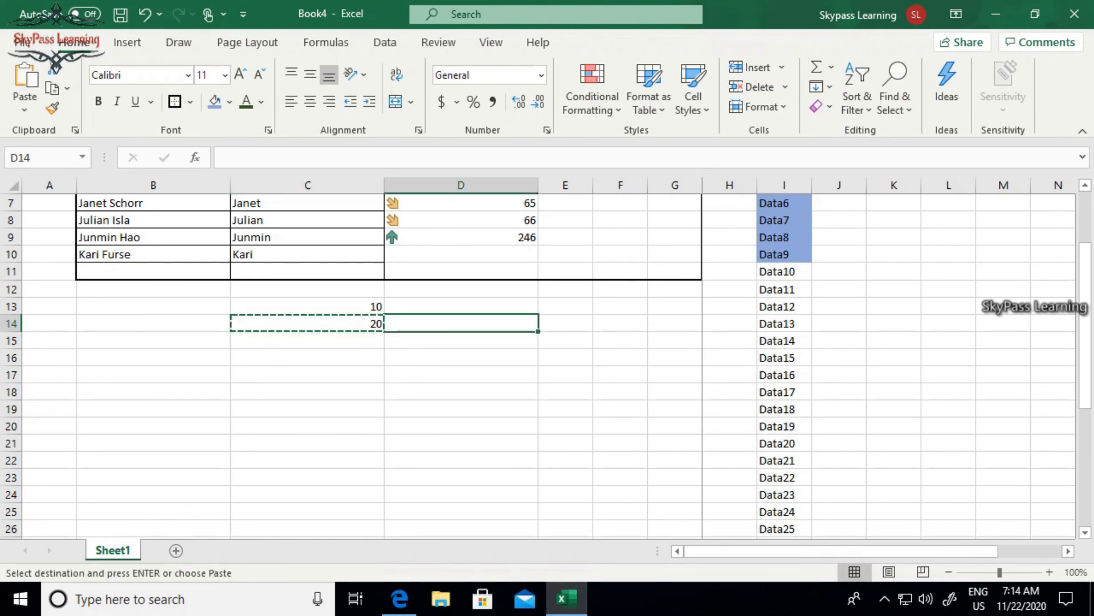
{"action": "key", "text": "ctrl+v"}
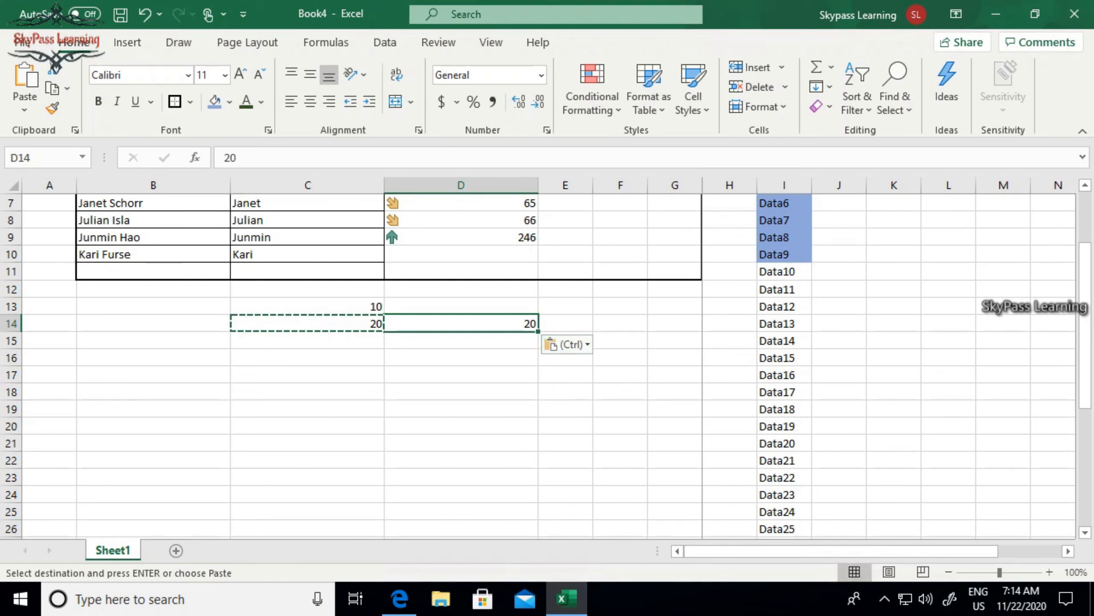
{"action": "left_click", "coordinate": [461, 358]}
Cut the value from C14 and paste it into cell E16
{"action": "left_click", "coordinate": [307, 324]}
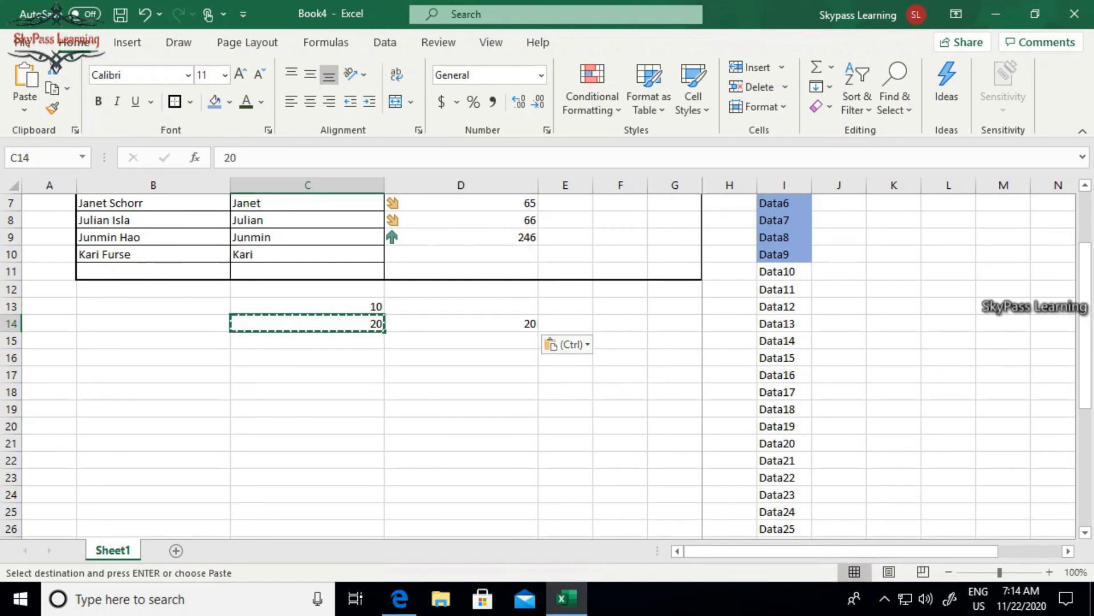
{"action": "key", "text": "ctrl+c"}
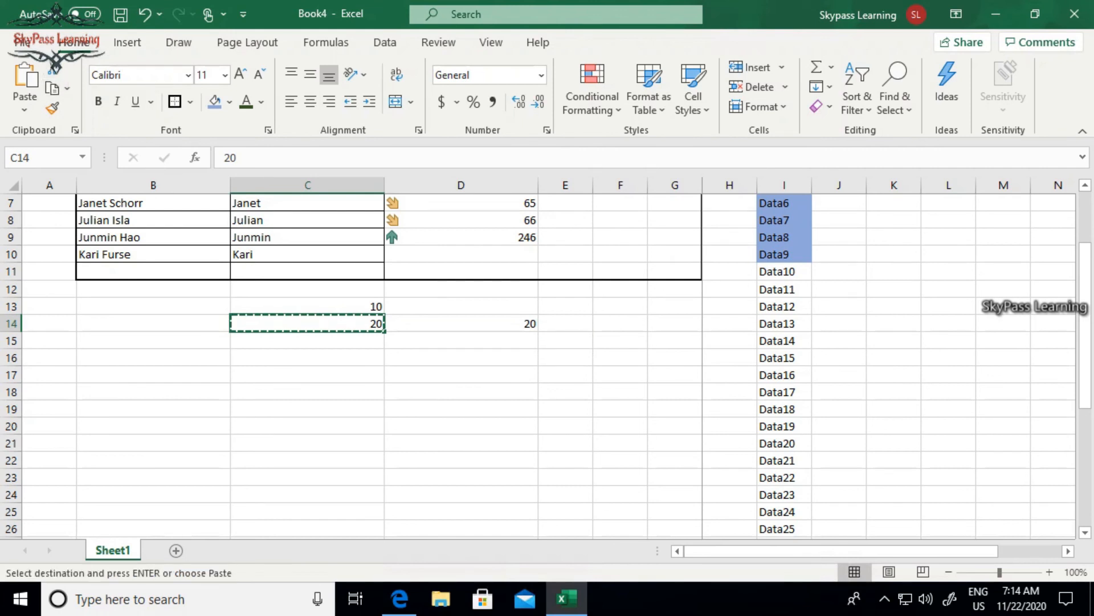
{"action": "left_click", "coordinate": [565, 358]}
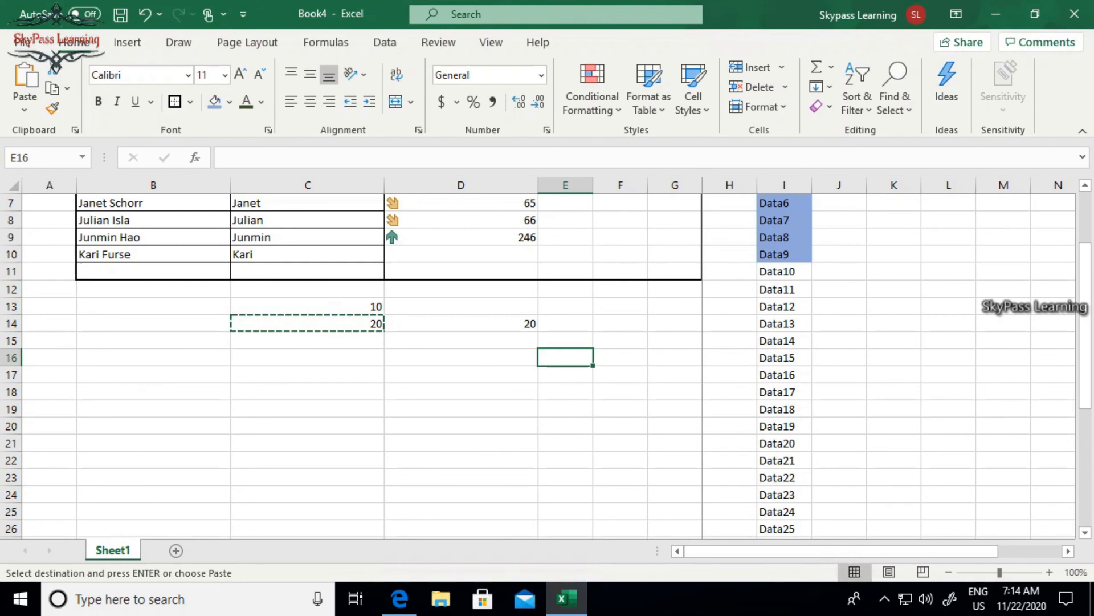
{"action": "key", "text": "Return"}
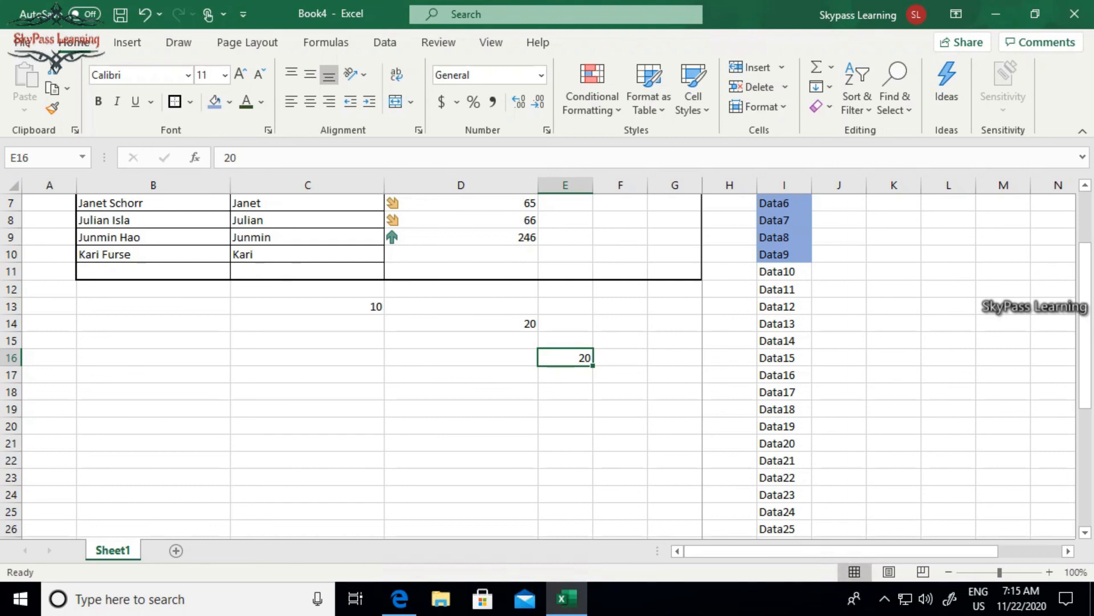
{"action": "scroll", "coordinate": [538, 365], "scroll_direction": "up", "scroll_amount": 2}
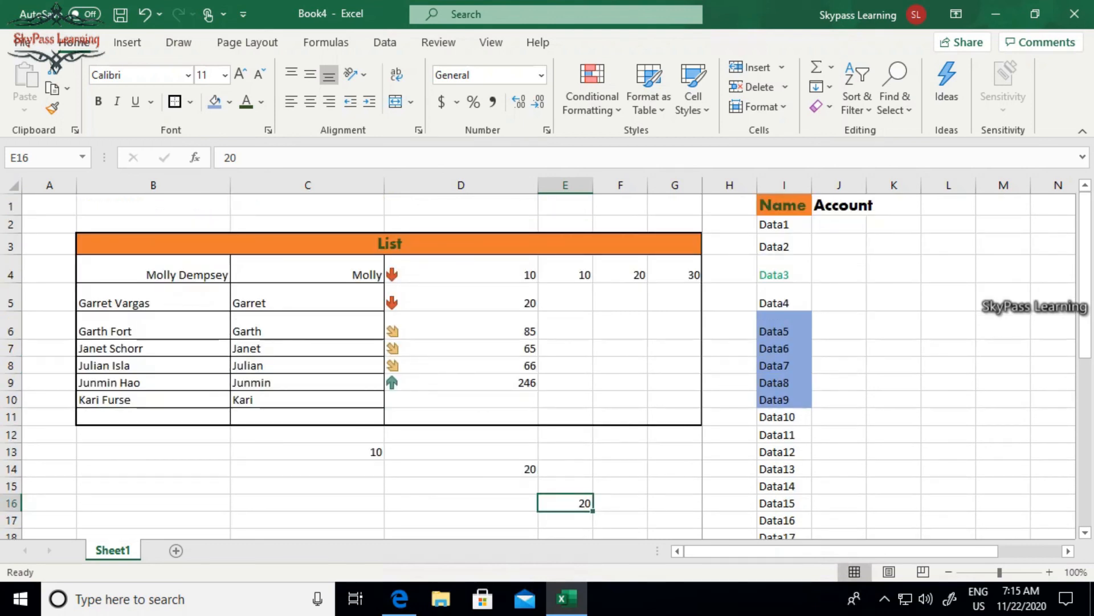